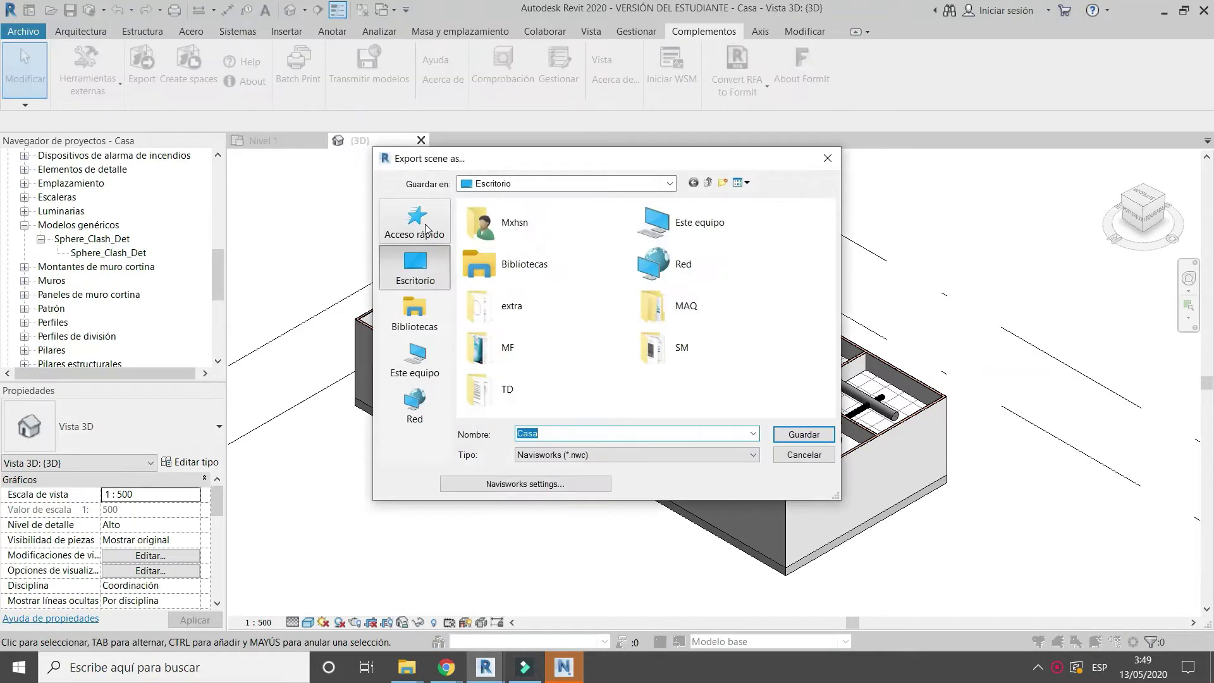
Save the Navisworks scene export as 'file' in the extra > yt > 03 folder.
double_click(523, 310)
double_click(524, 246)
click(523, 253)
double_click(524, 253)
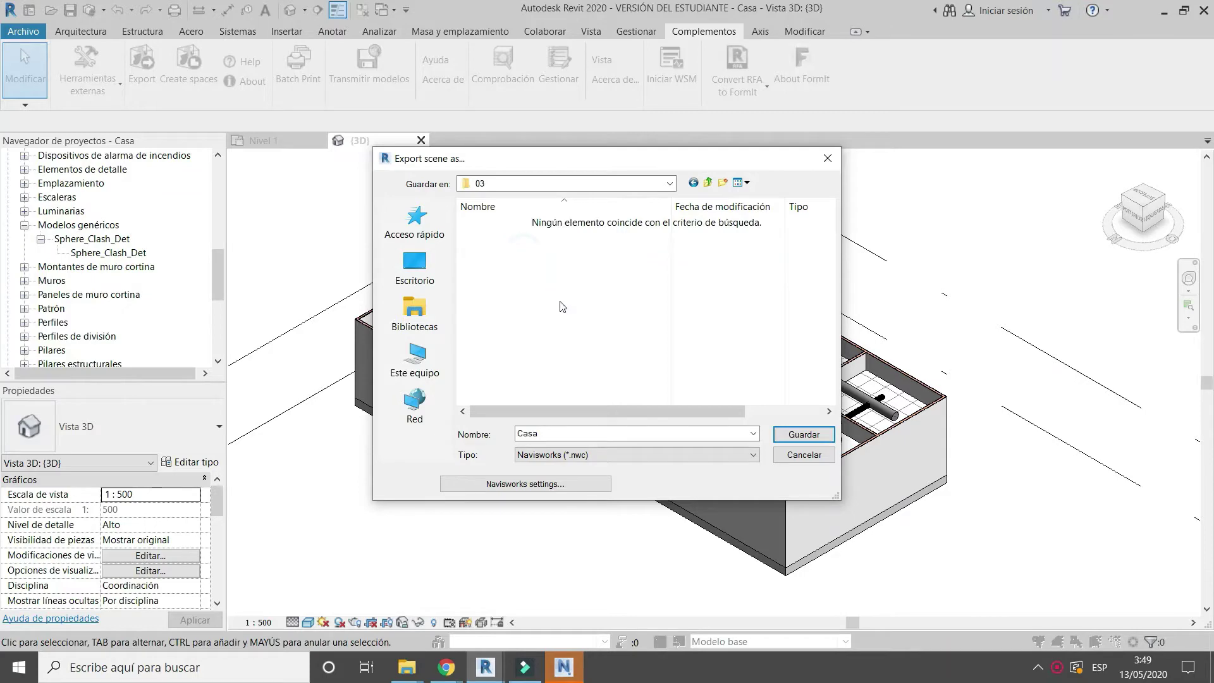
double_click(654, 434)
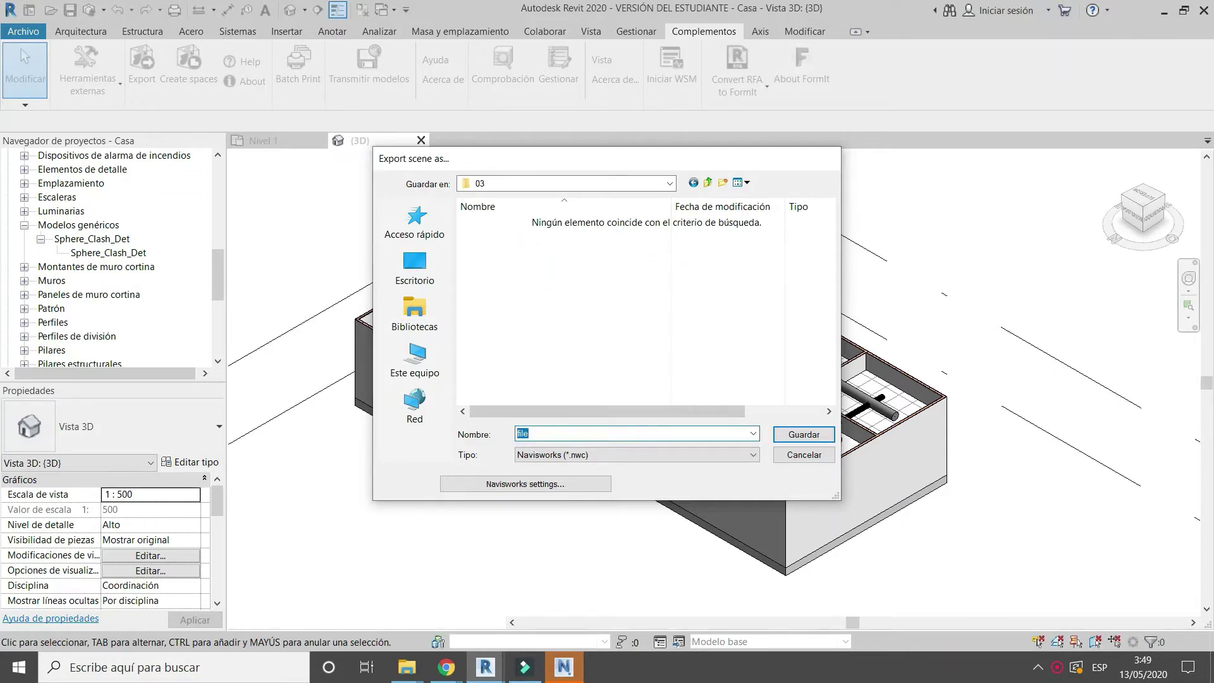
key(Return)
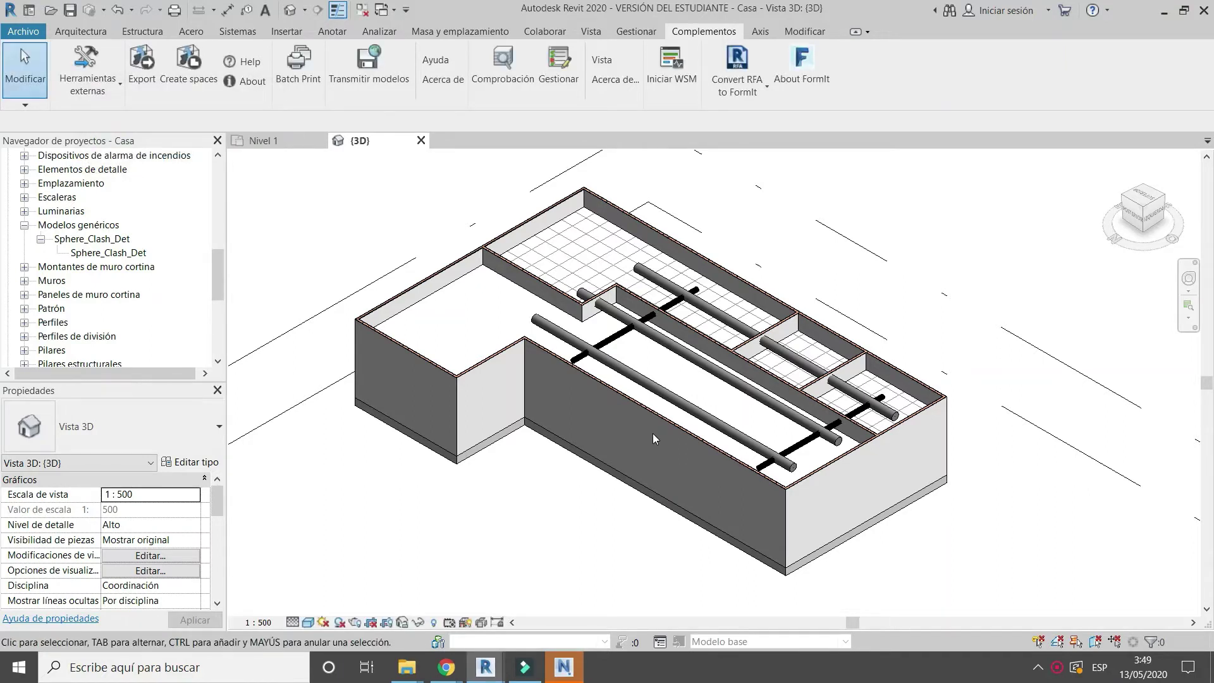
In Navisworks, open file.nwc from the extra > 02 > 03 folder.
click(572, 667)
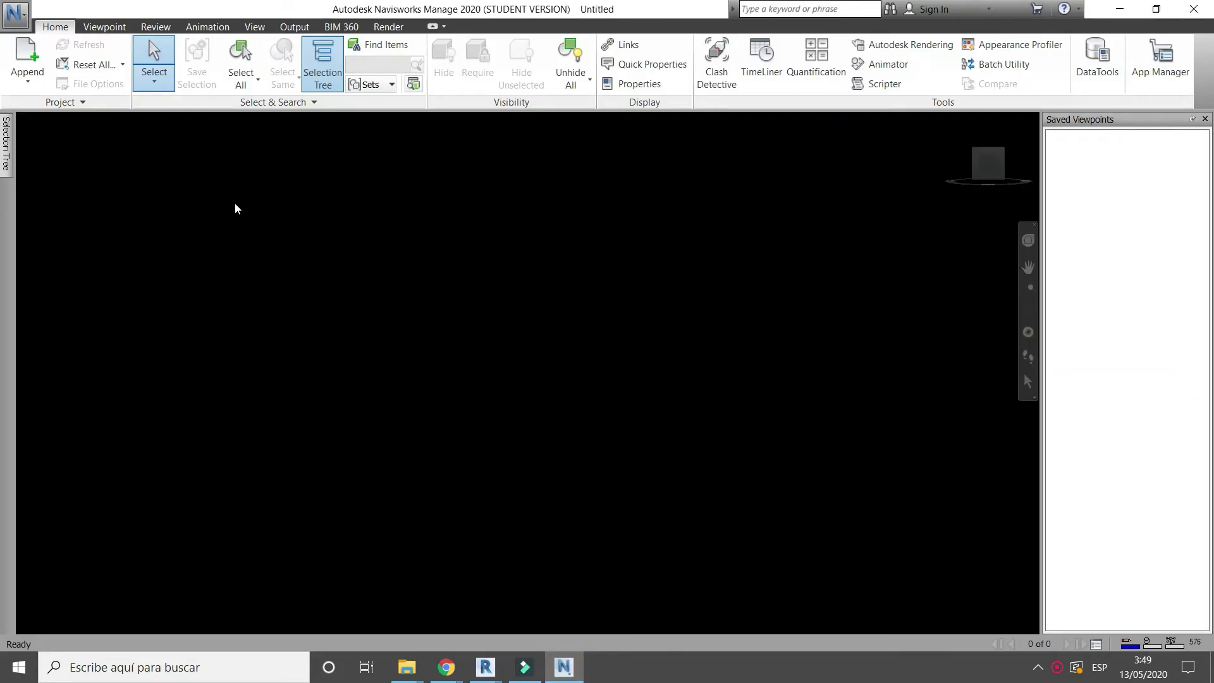
click(22, 14)
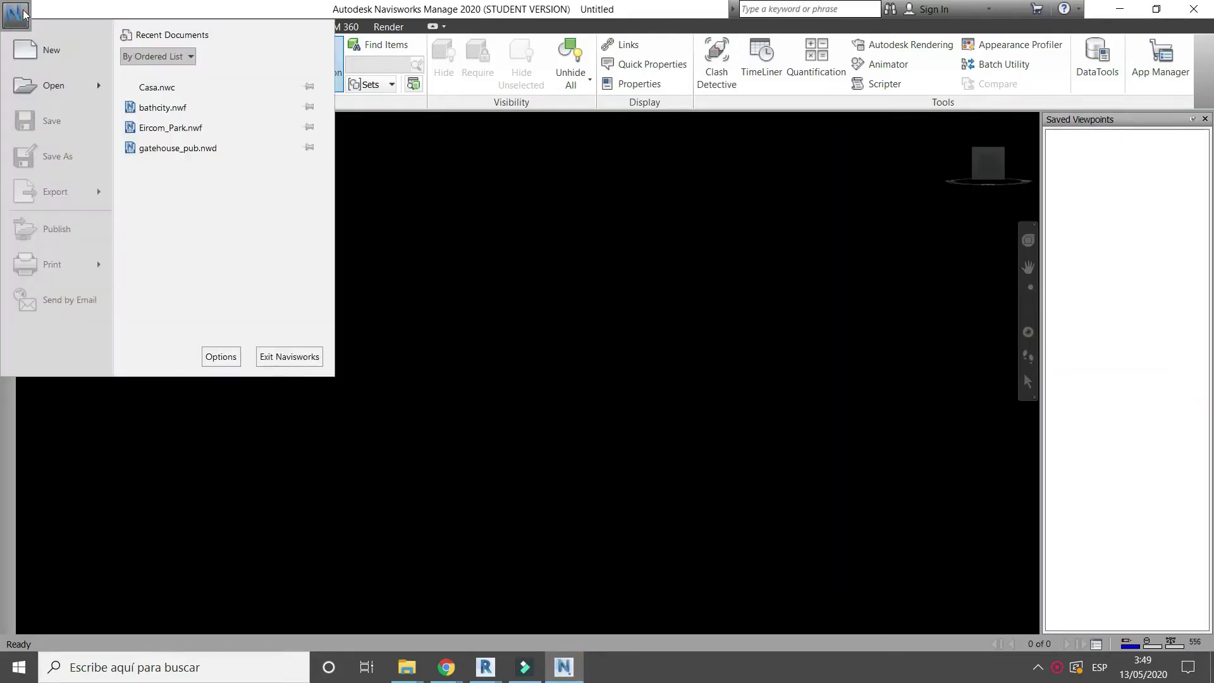
click(39, 84)
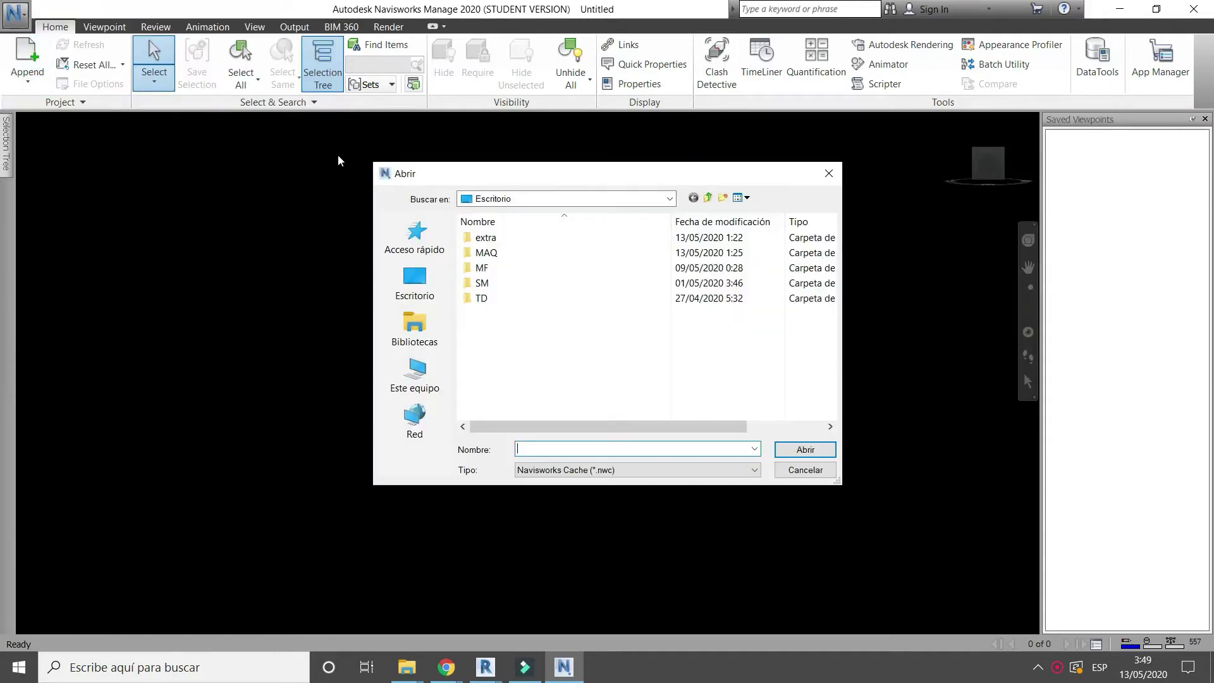
click(524, 240)
double_click(524, 239)
double_click(525, 252)
double_click(523, 268)
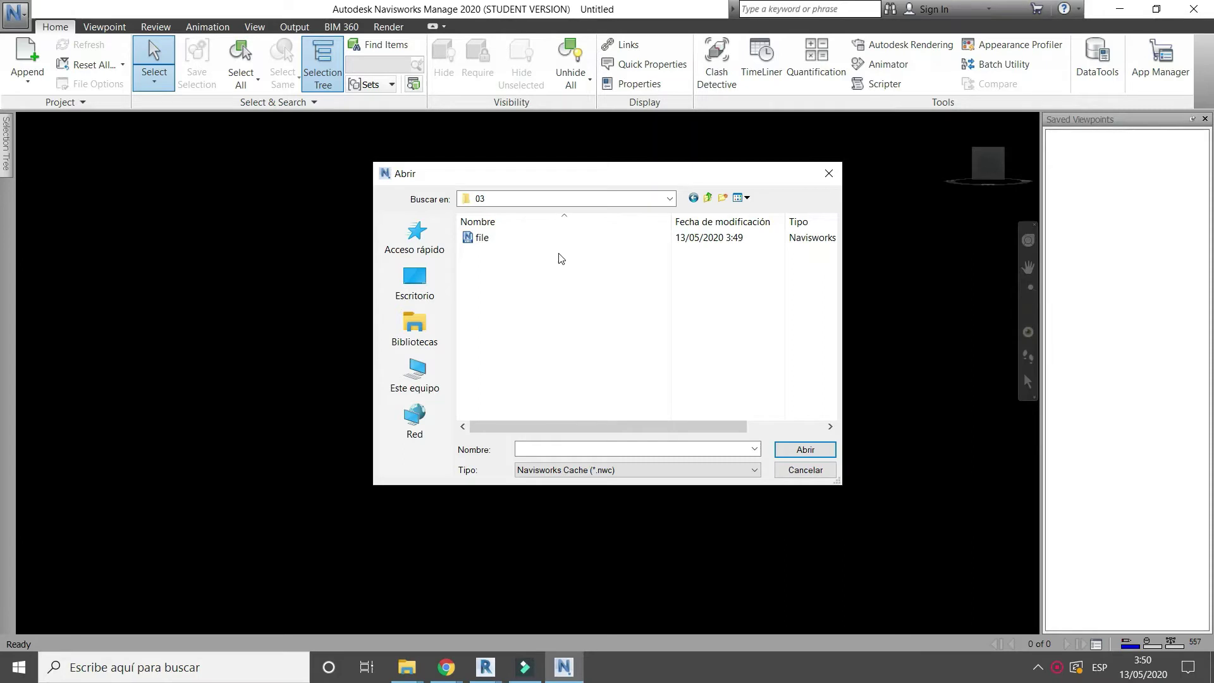
click(559, 239)
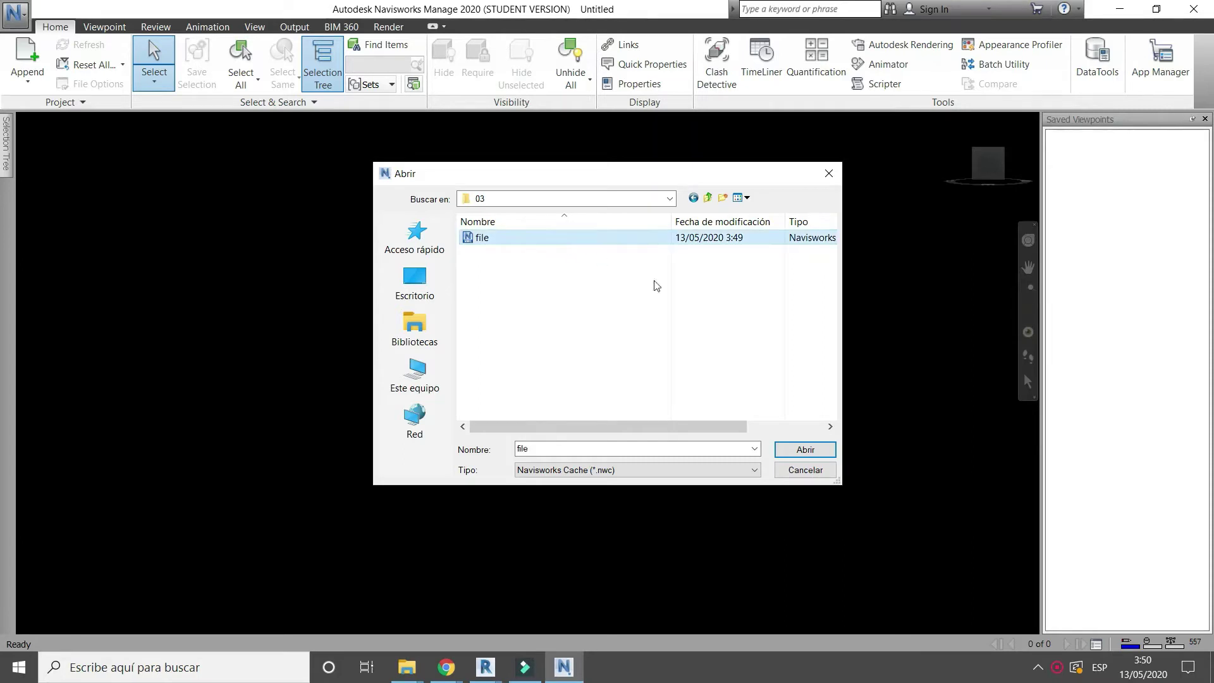
click(805, 450)
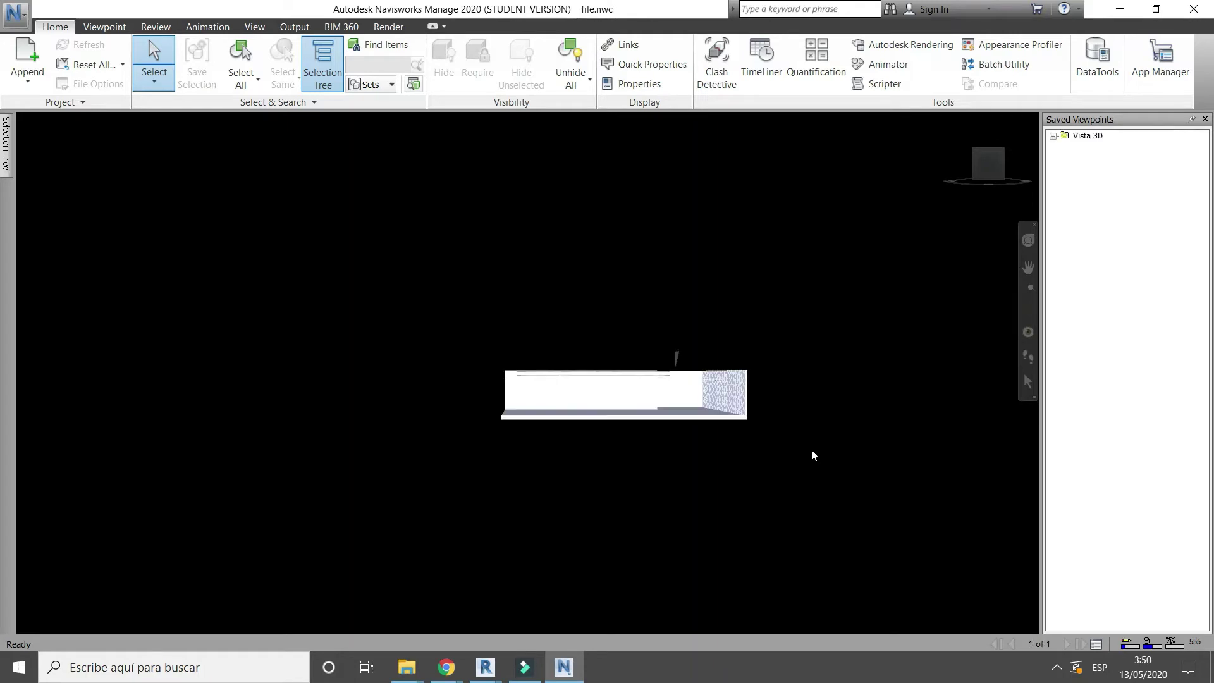
Orbit and zoom the house model to an elevated 3D view.
shift+middle_drag(736, 408, 1075, 335)
shift+middle_drag(501, 420, 699, 427)
scroll(699, 427, up, 2)
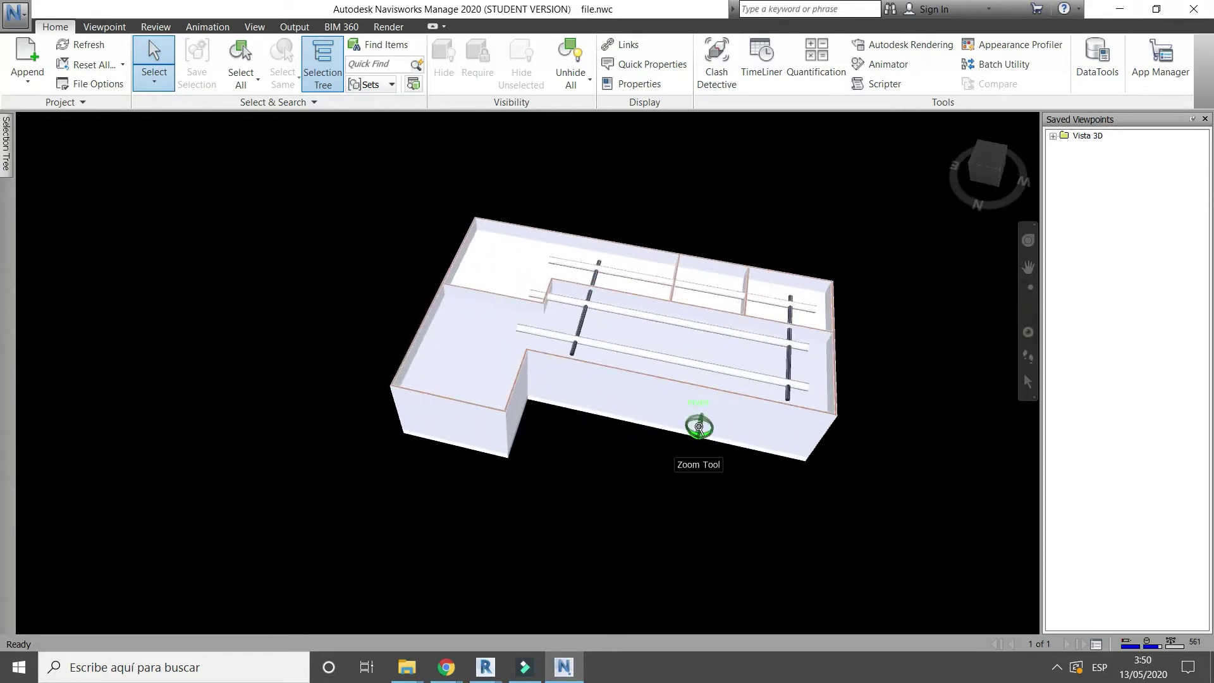
scroll(577, 441, up, 3)
scroll(686, 349, down, 2)
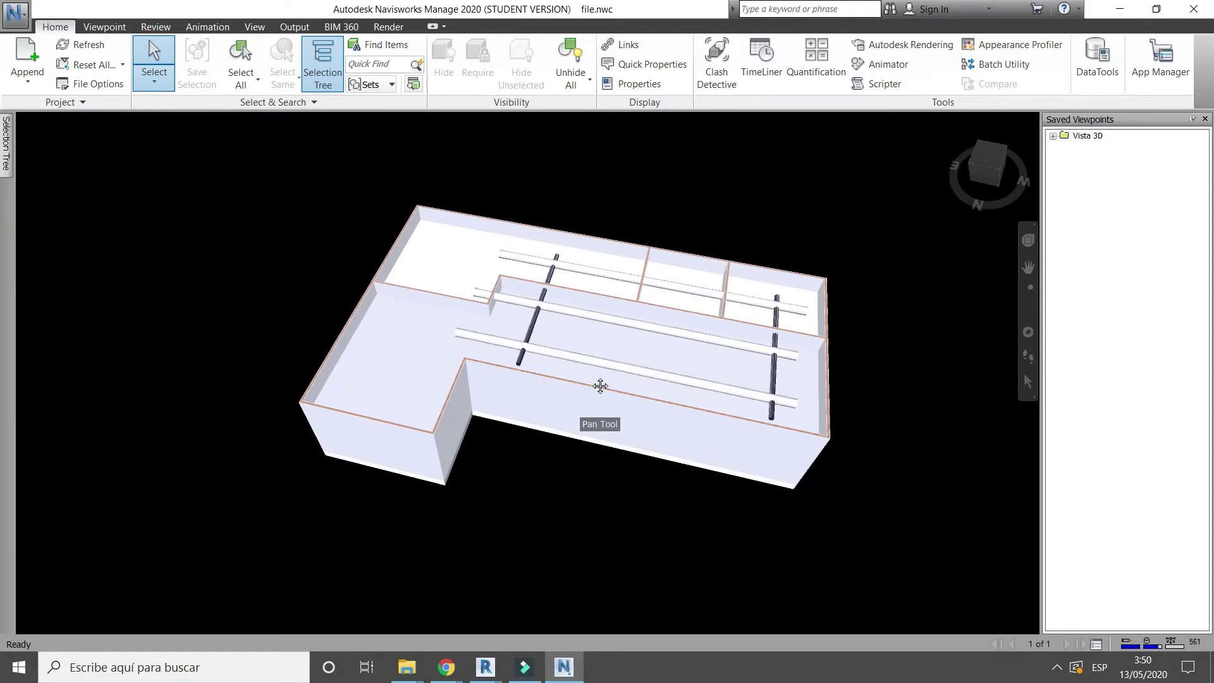
scroll(612, 361, up, 3)
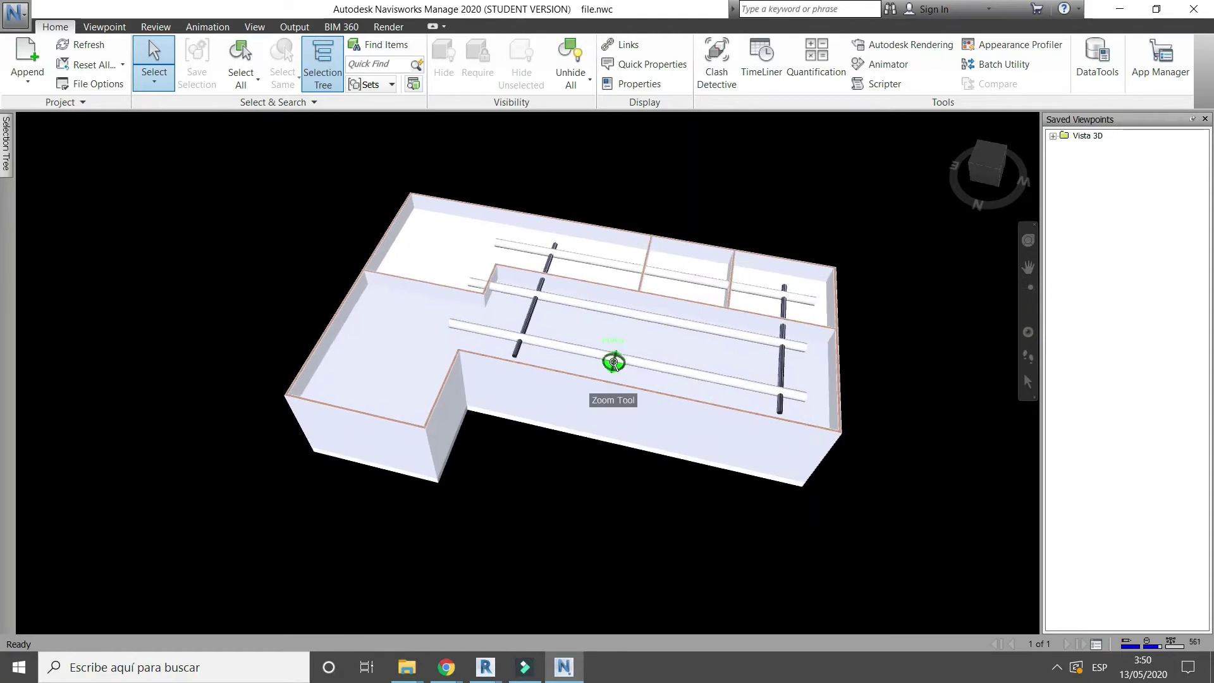
In Clash Detective, add a new clash test named Test 1.
click(727, 73)
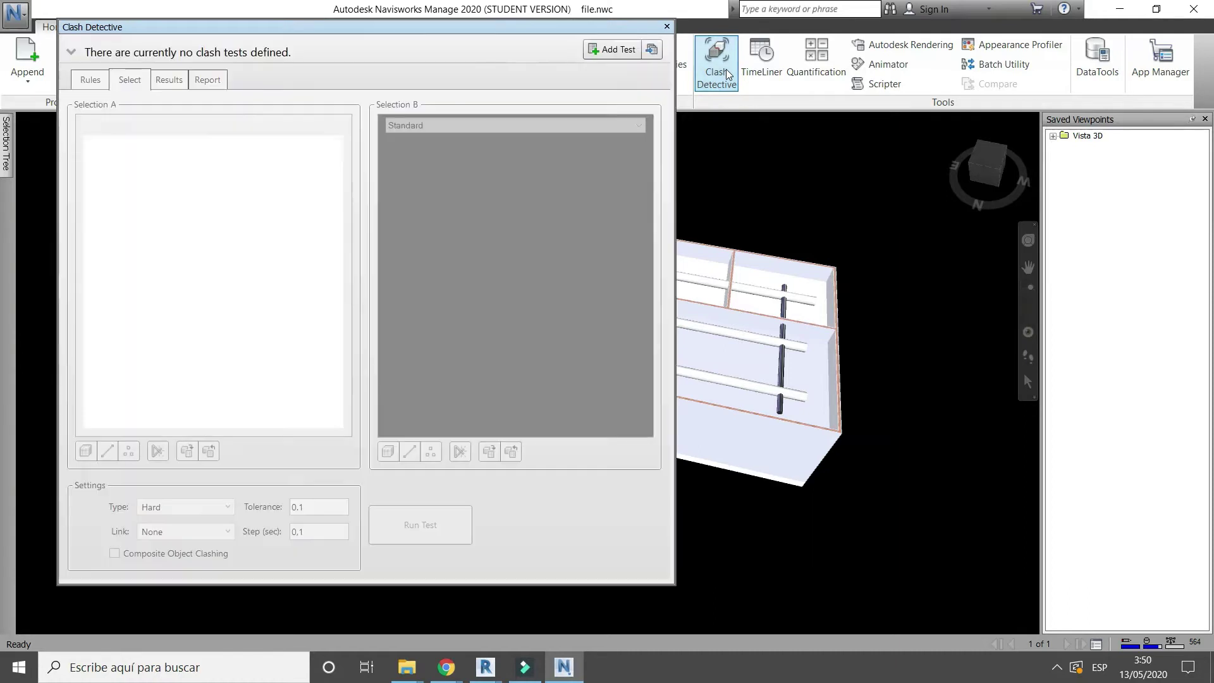
click(626, 50)
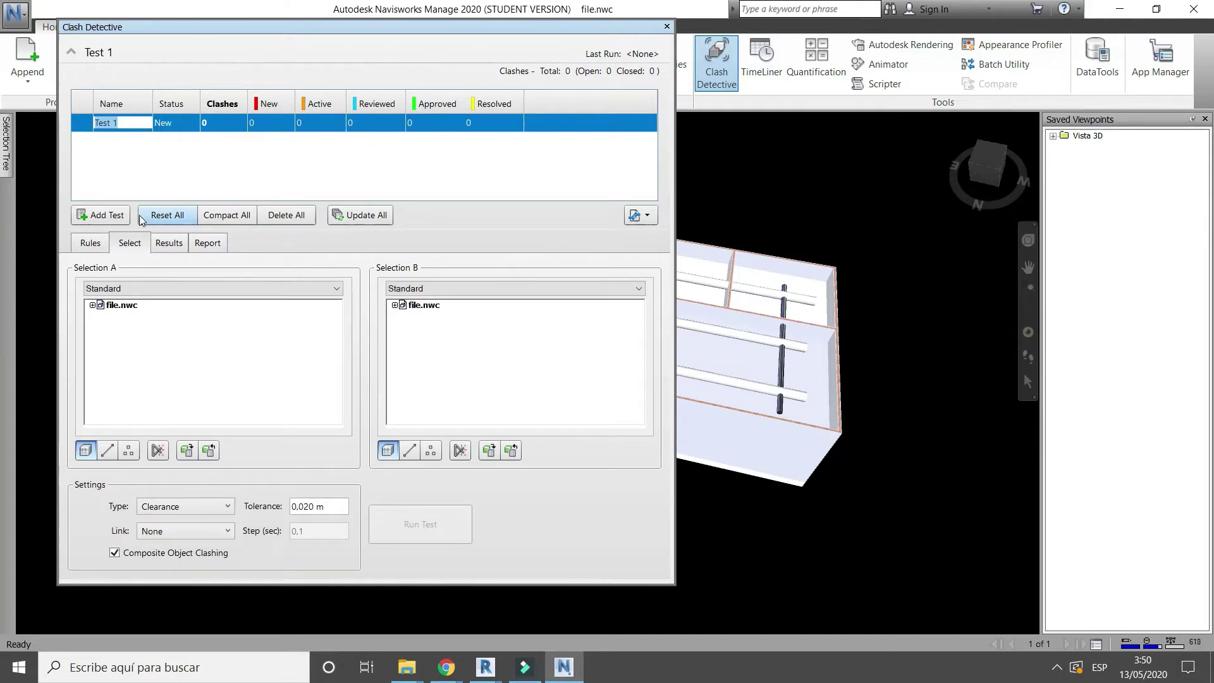
key(Return)
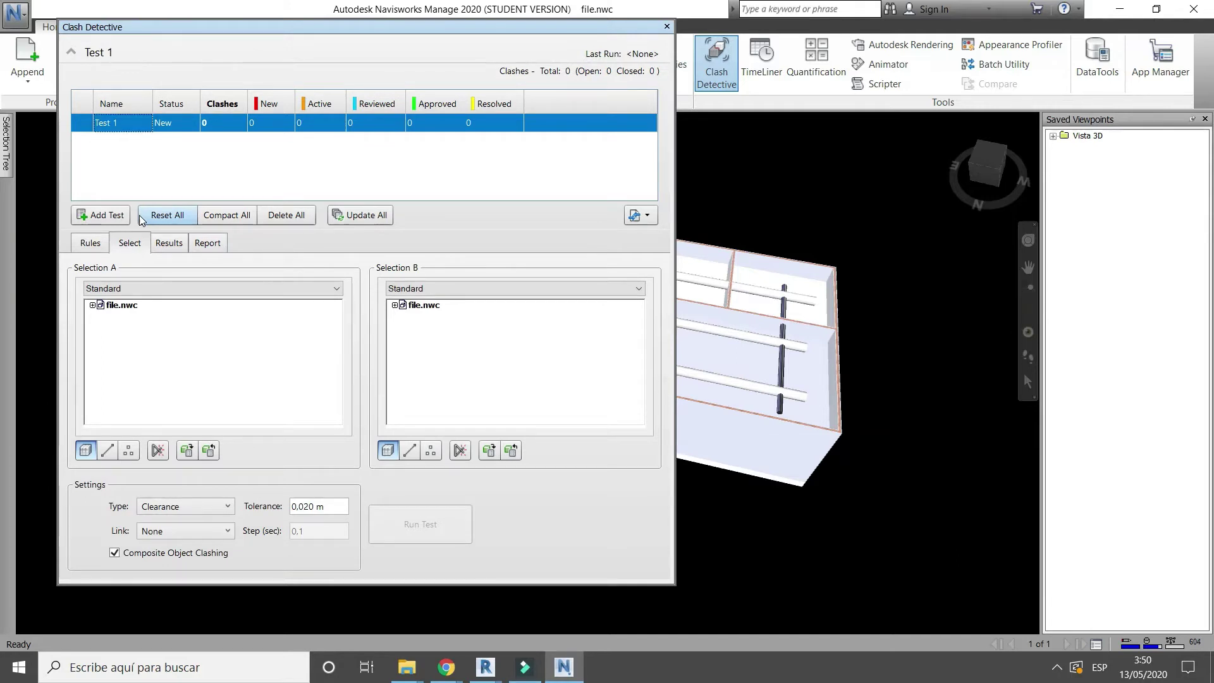
Set Selection A to Nivel 1 > Conductos and Selection B to Nivel 1 > Tuberías.
click(98, 307)
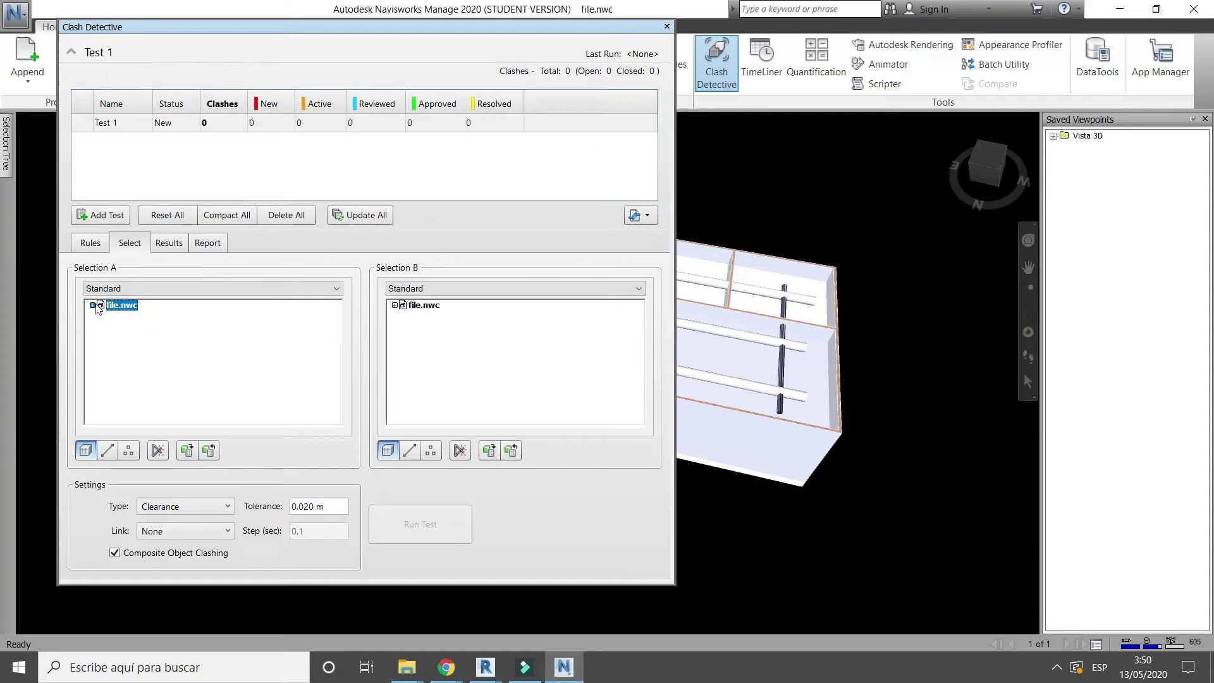
click(93, 306)
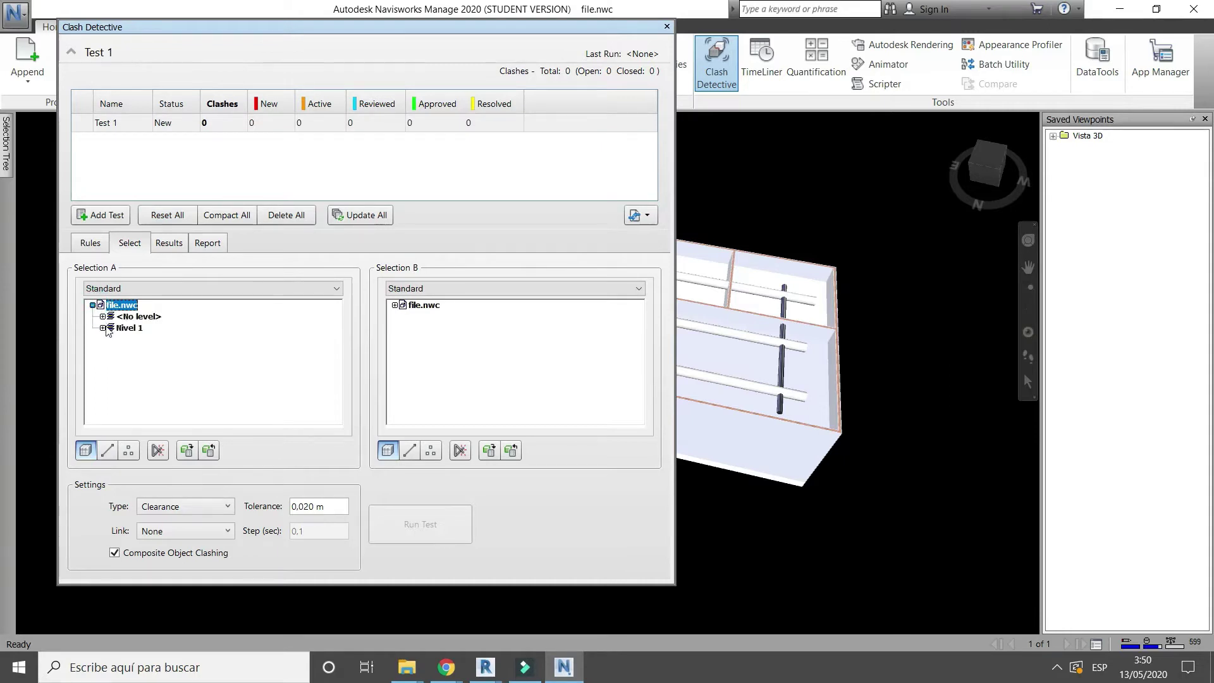
click(107, 329)
click(103, 328)
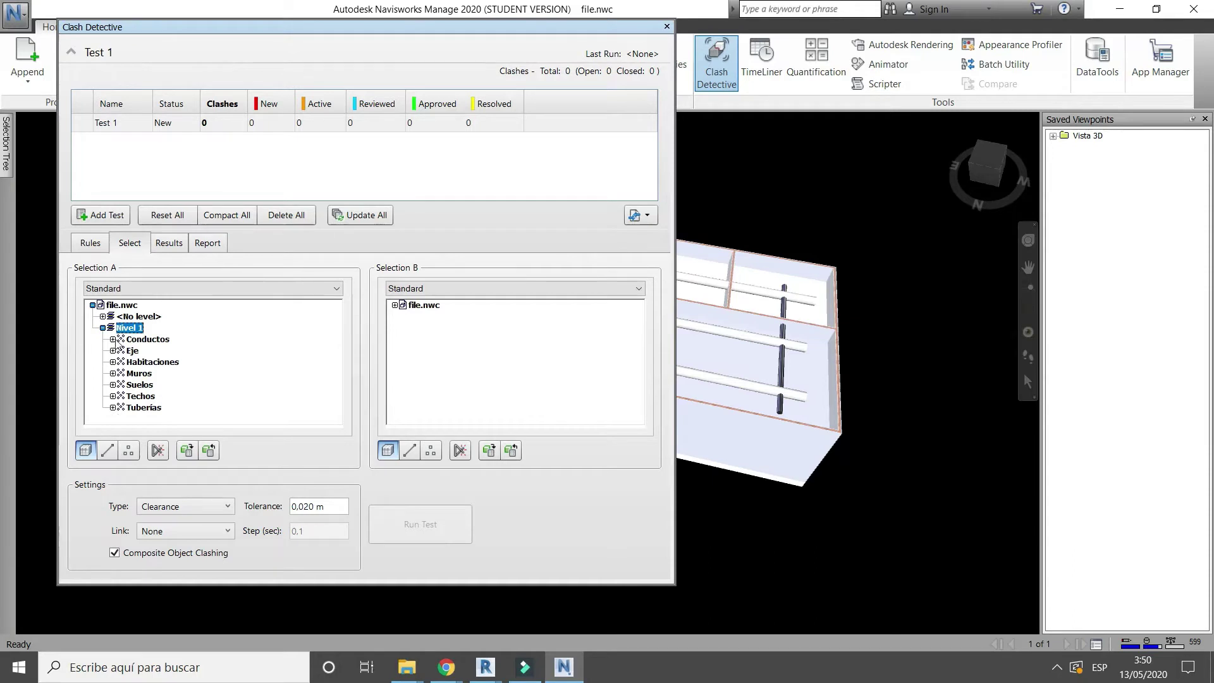
click(134, 340)
click(395, 306)
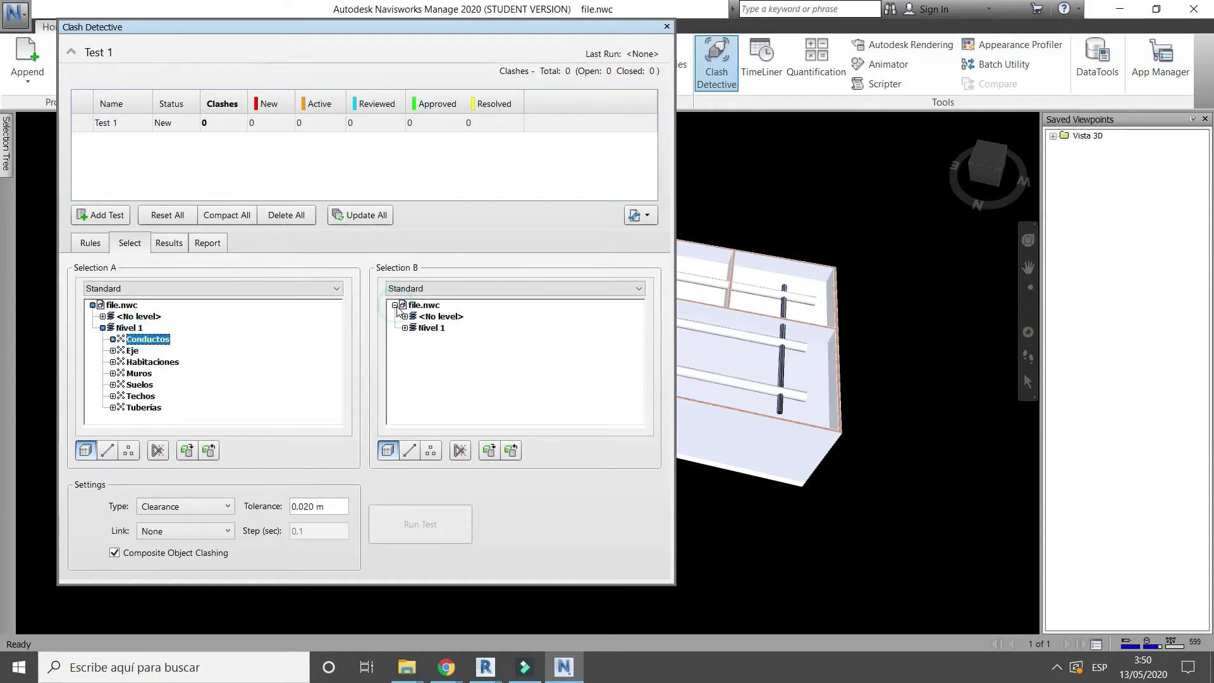
click(404, 328)
click(448, 408)
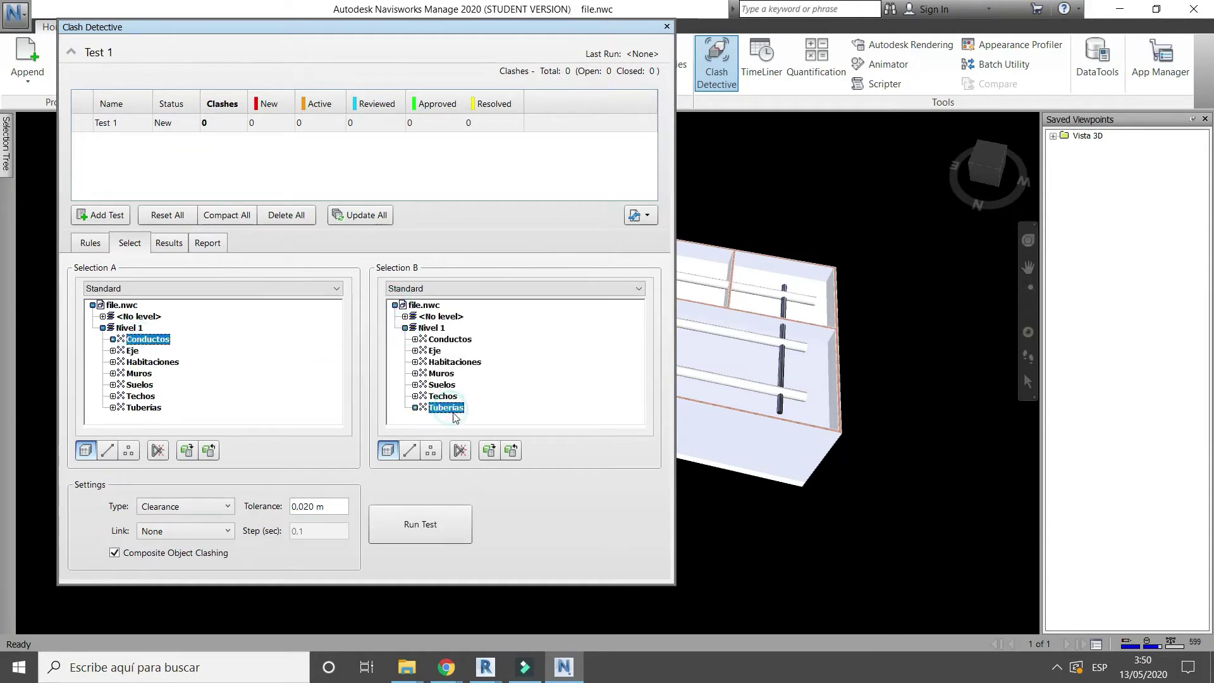
Run Test 1, which finds 6 clearance clashes, and enlarge the 3D view.
click(441, 524)
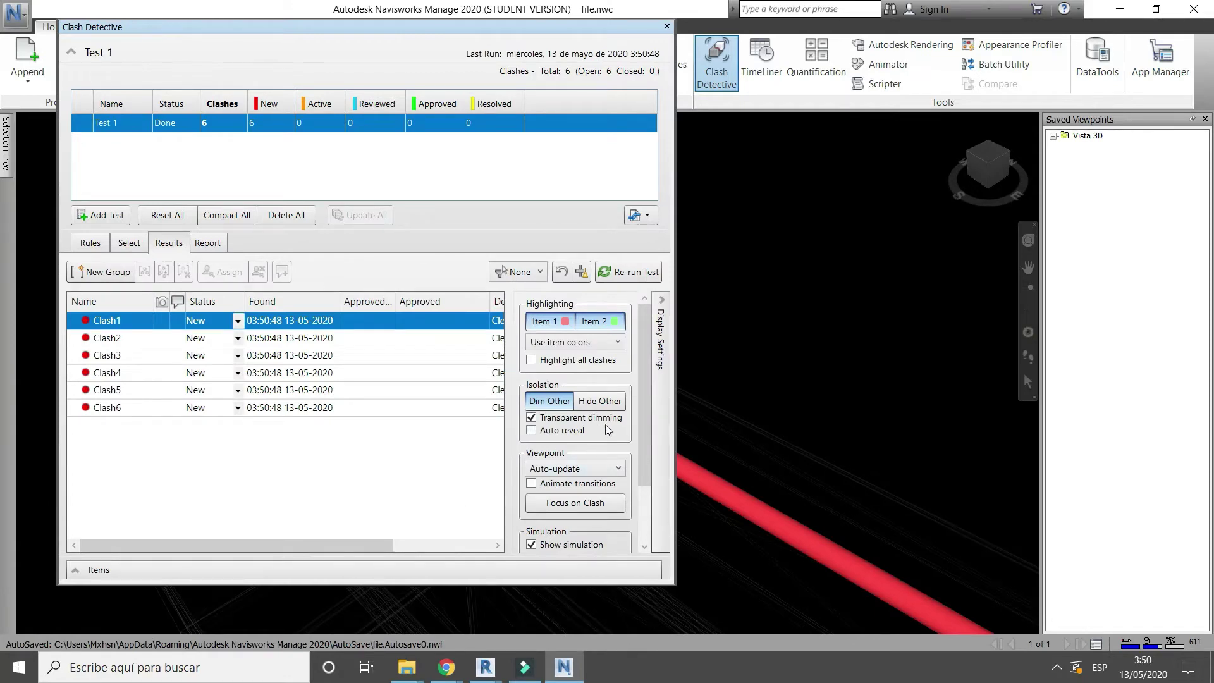
drag(497, 28, 511, 373)
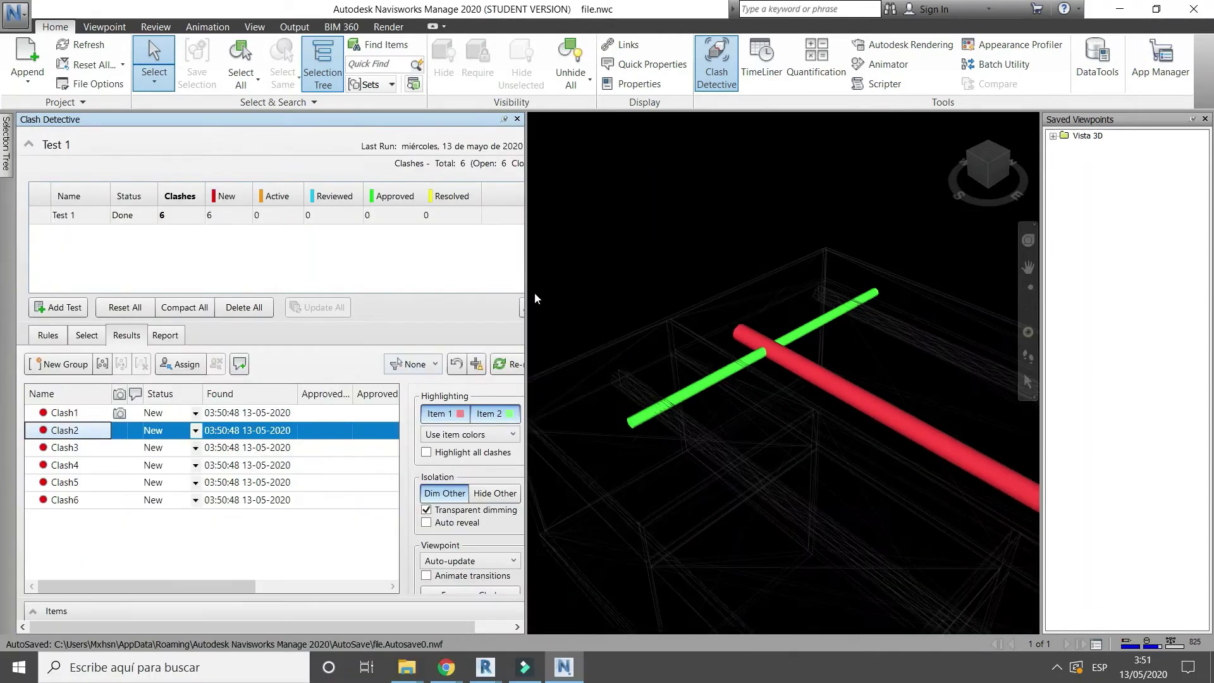
drag(357, 296, 367, 297)
View Clash4 and Clash1 in 3D, then widen the results list.
click(64, 464)
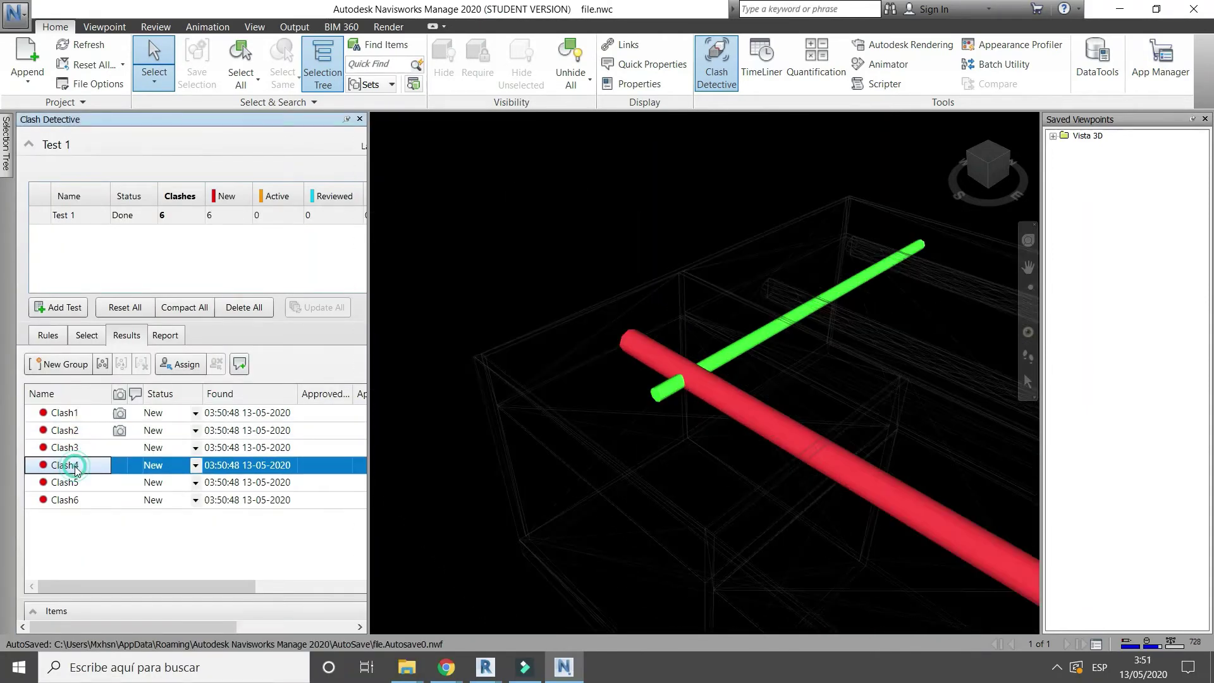
click(71, 414)
drag(369, 524, 694, 524)
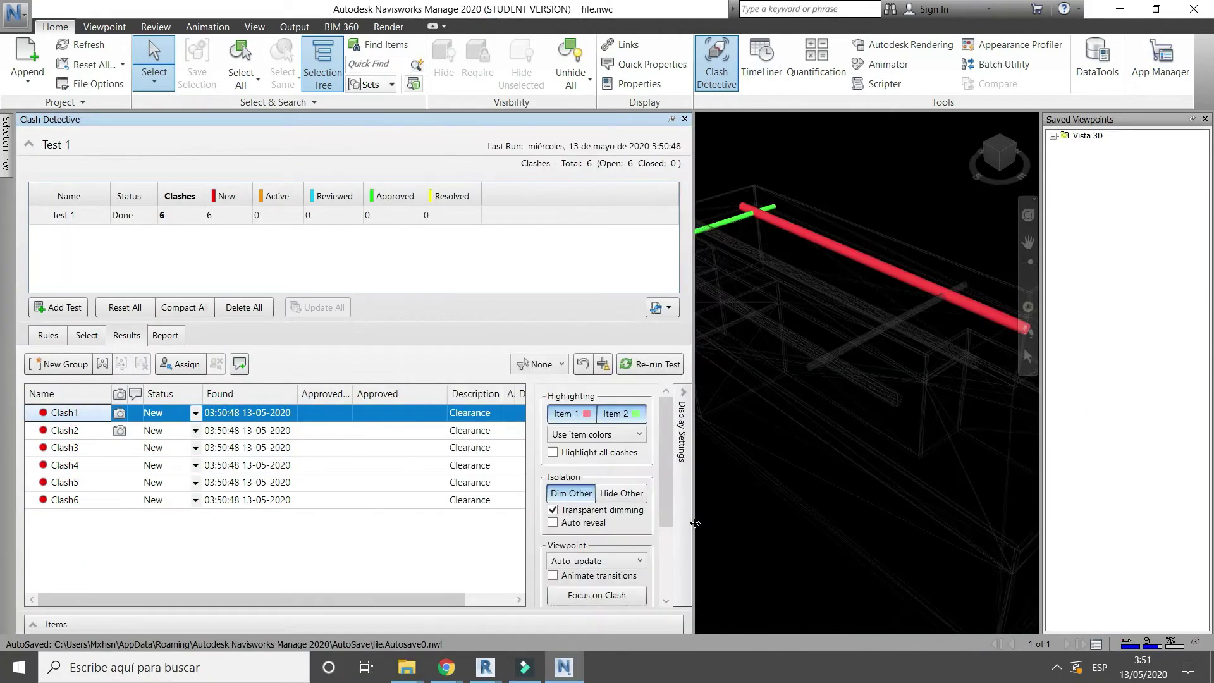
Write a Text-format clash report named file to the extra > yt > 03 folder.
click(166, 336)
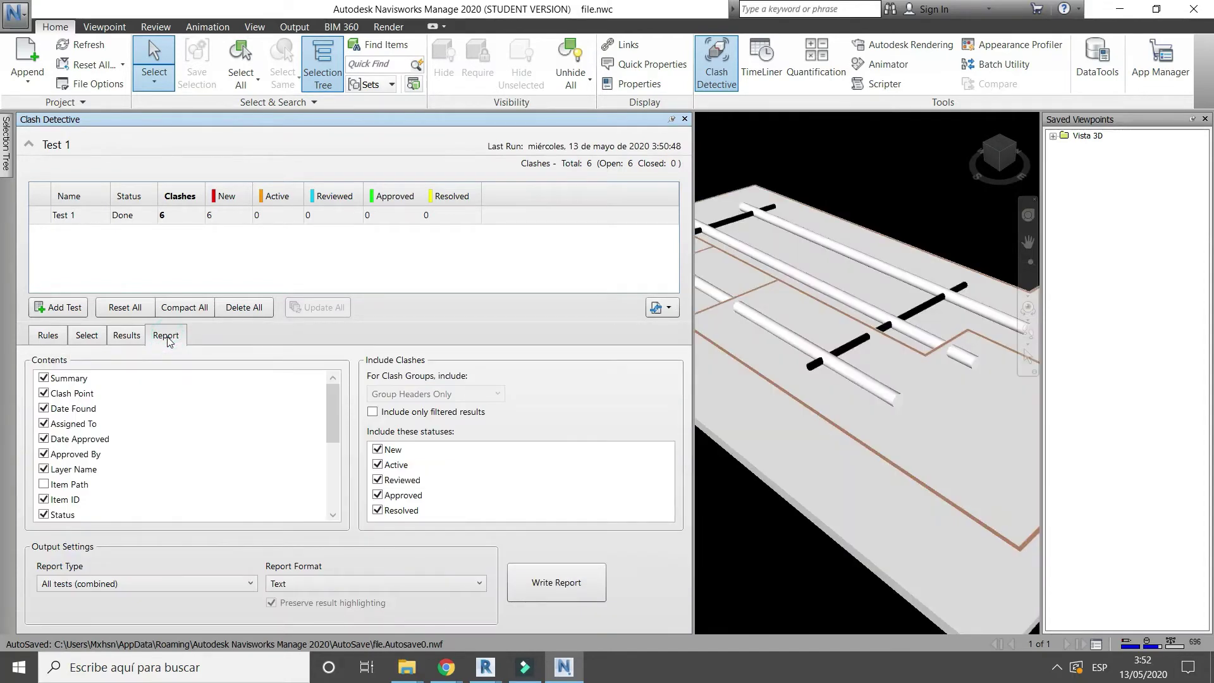
click(353, 582)
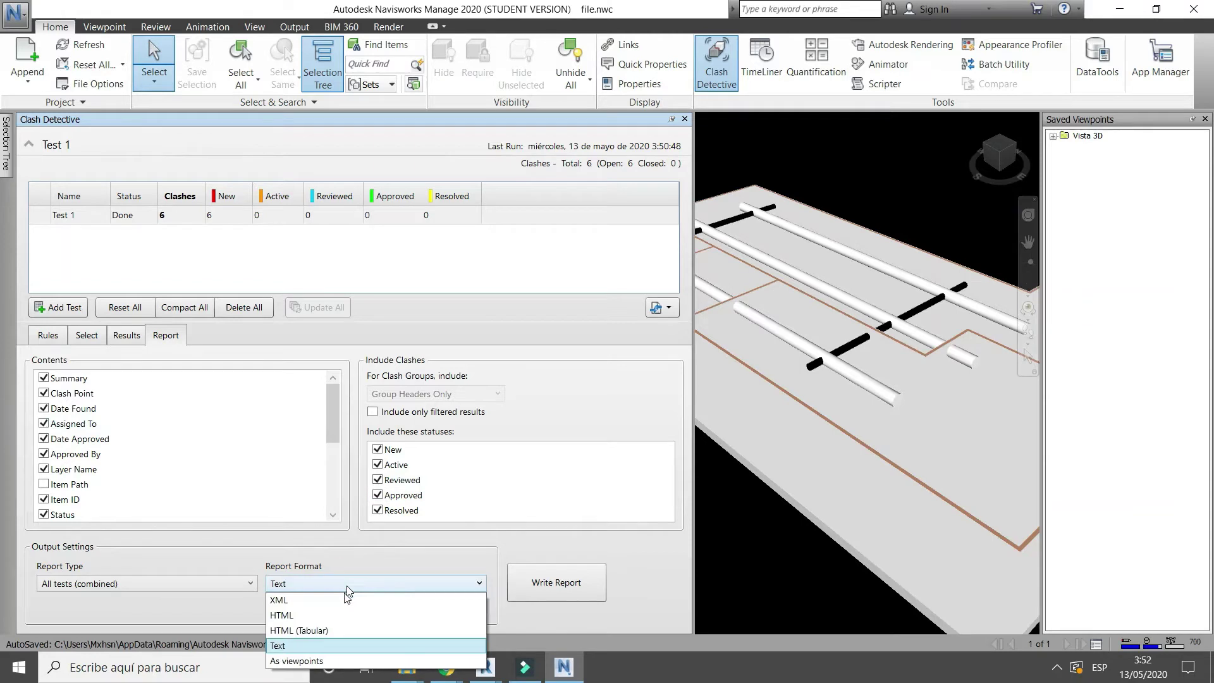
click(325, 645)
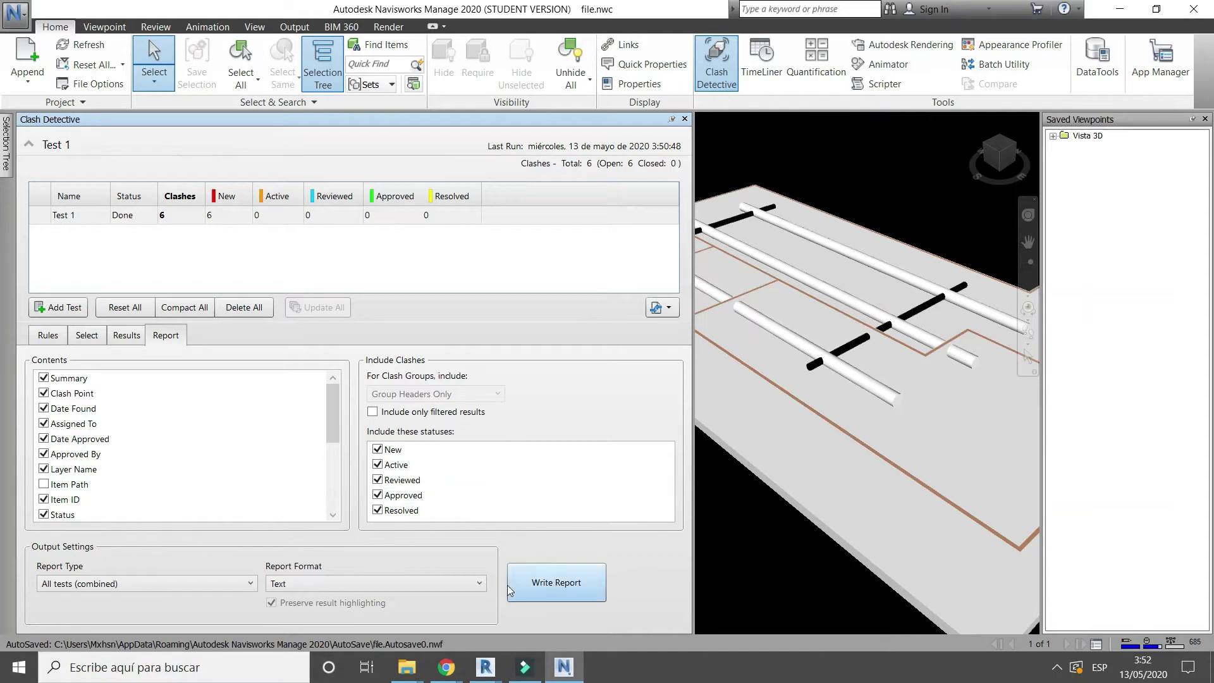
click(542, 588)
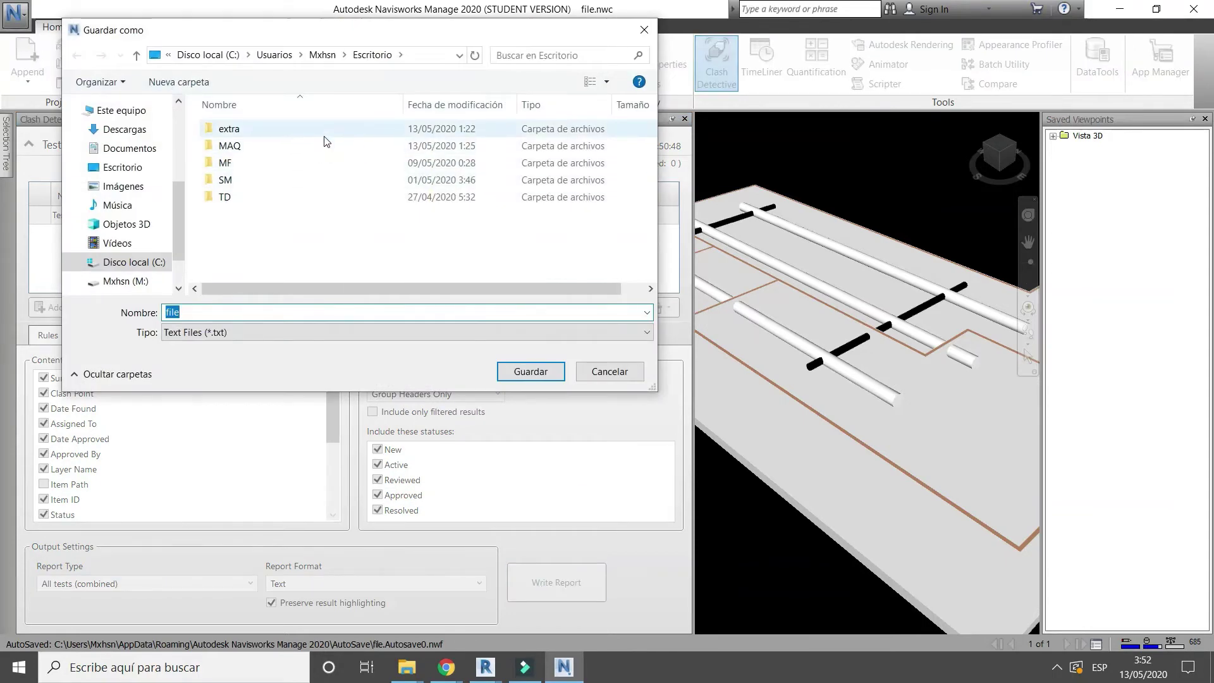
double_click(324, 130)
double_click(326, 147)
click(326, 164)
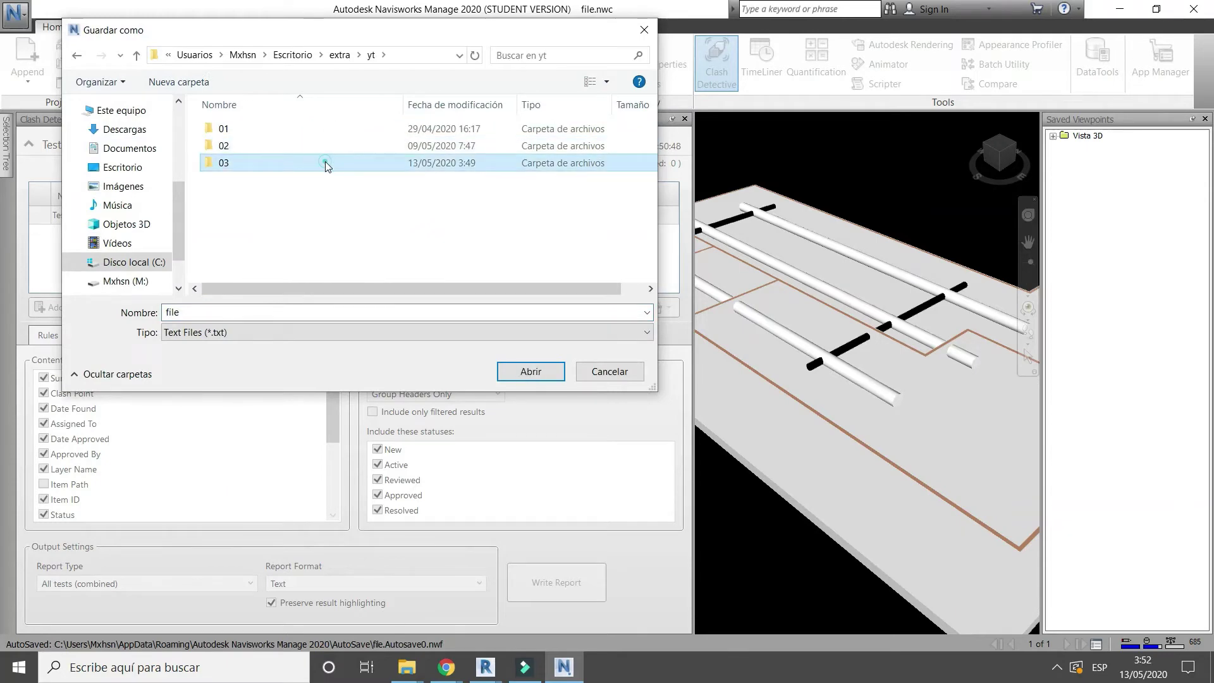
double_click(325, 164)
click(538, 377)
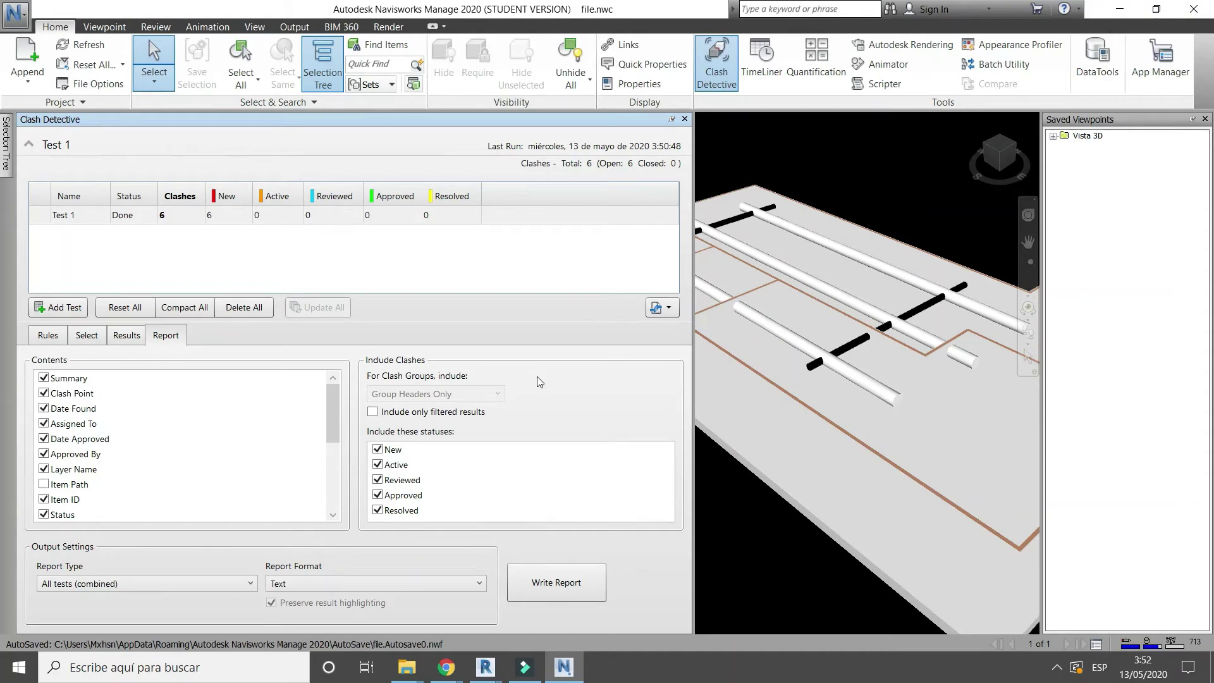
Close Clash Detective and bring the Revit house model back to the front.
click(684, 119)
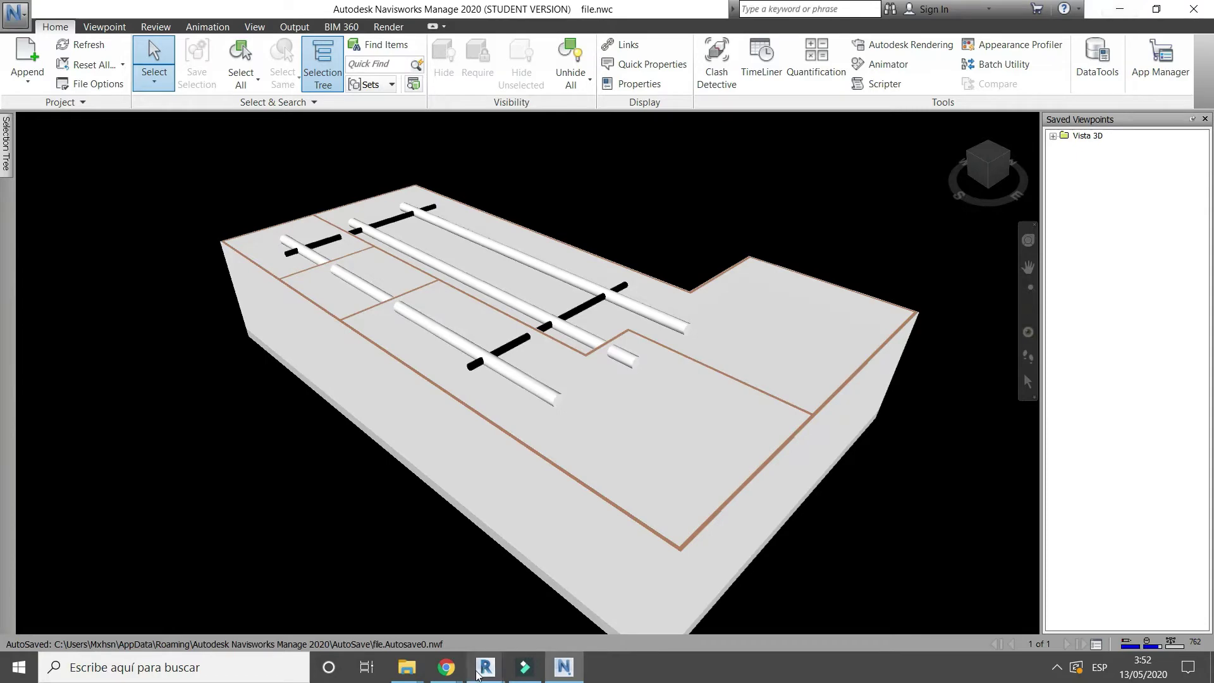
mouse_move(485, 667)
click(483, 631)
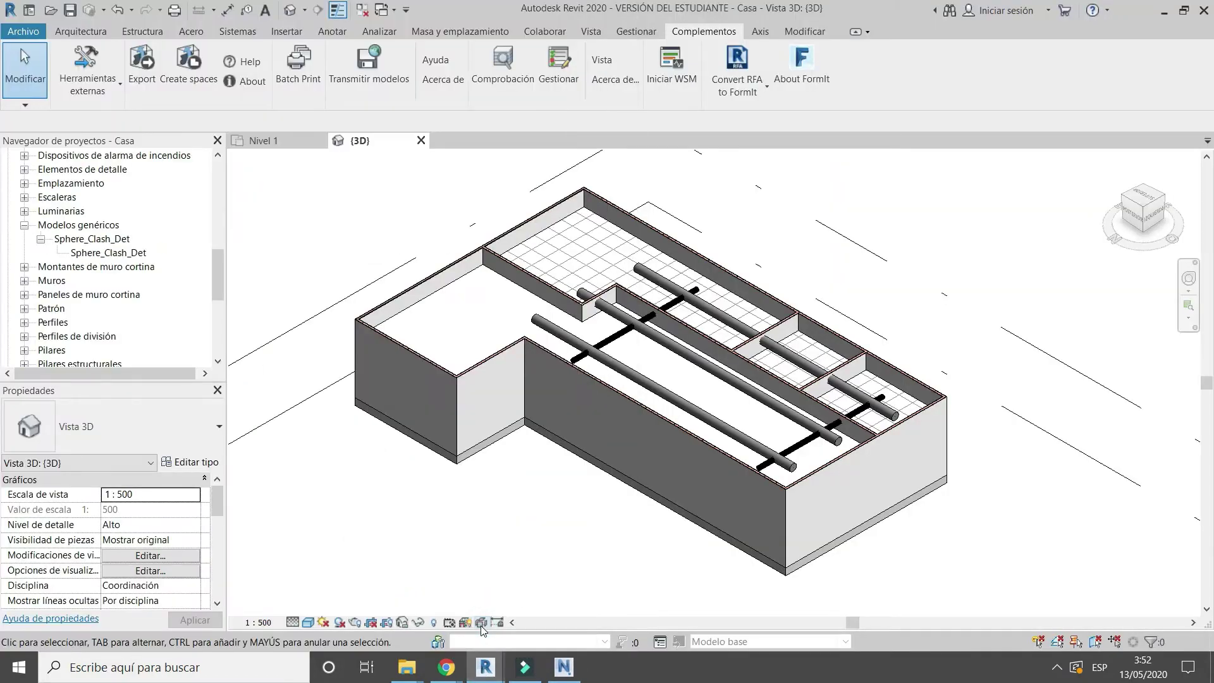
middle_drag(524, 518, 522, 532)
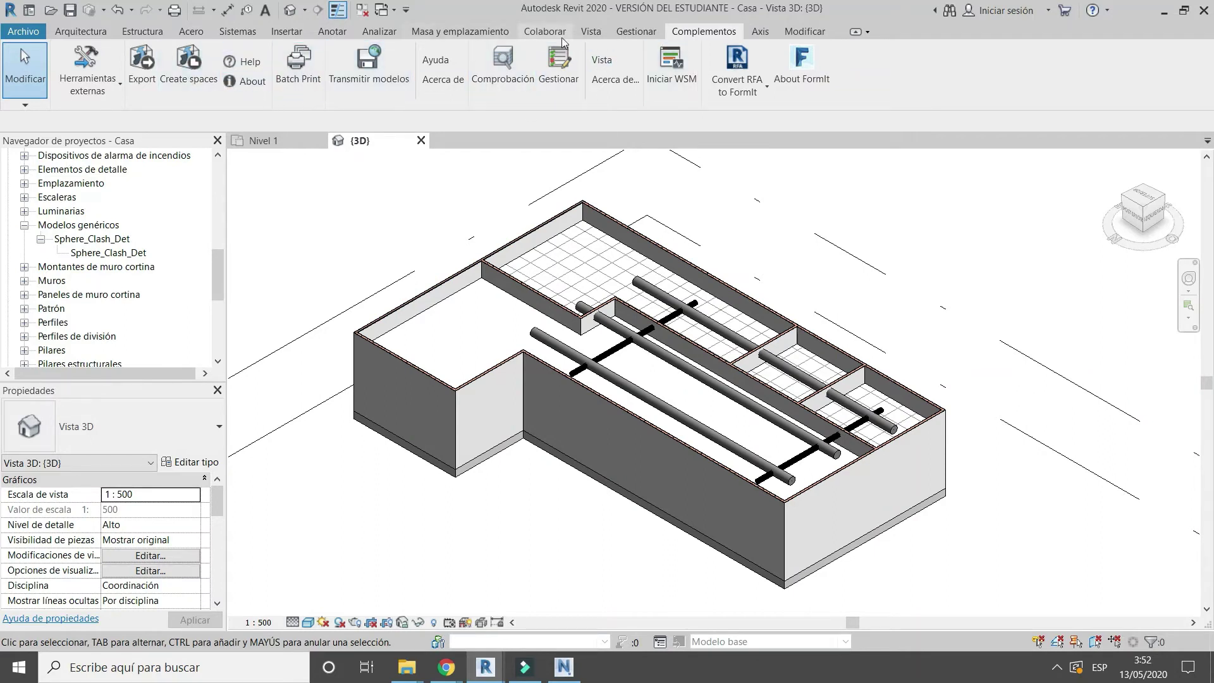
Load Sphere_Clash_Det.rfa from Desktop\extra\yt\03, overwriting the existing family version.
click(286, 31)
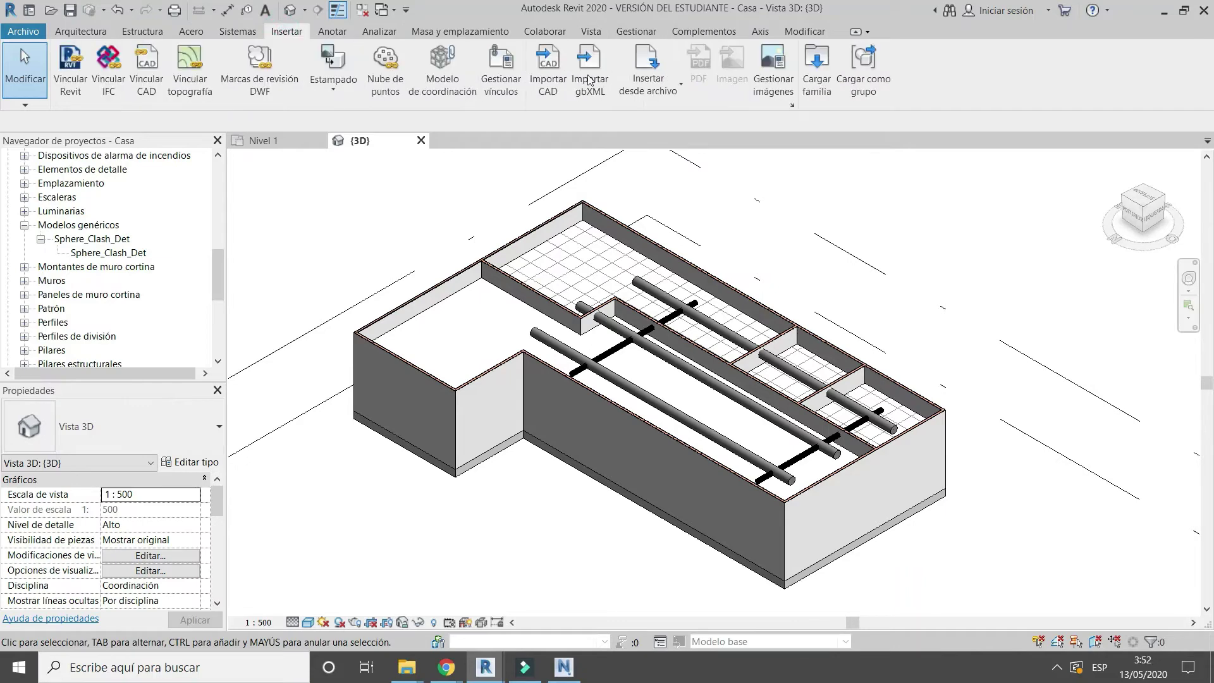
click(817, 69)
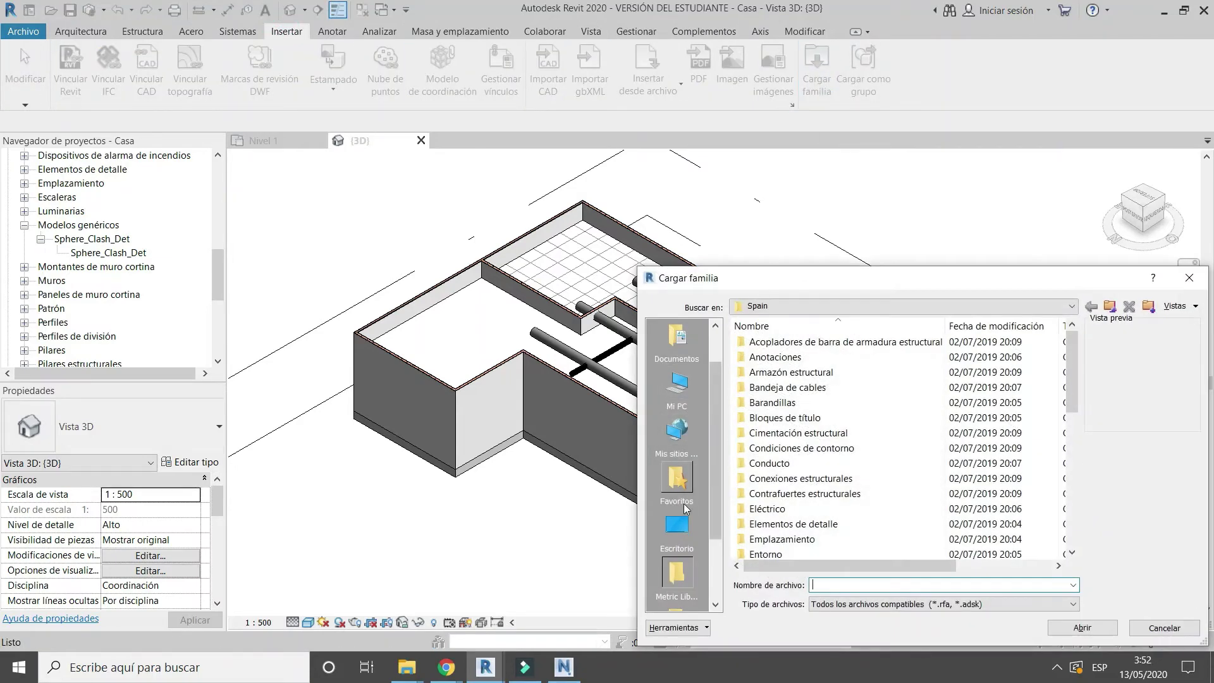
click(677, 526)
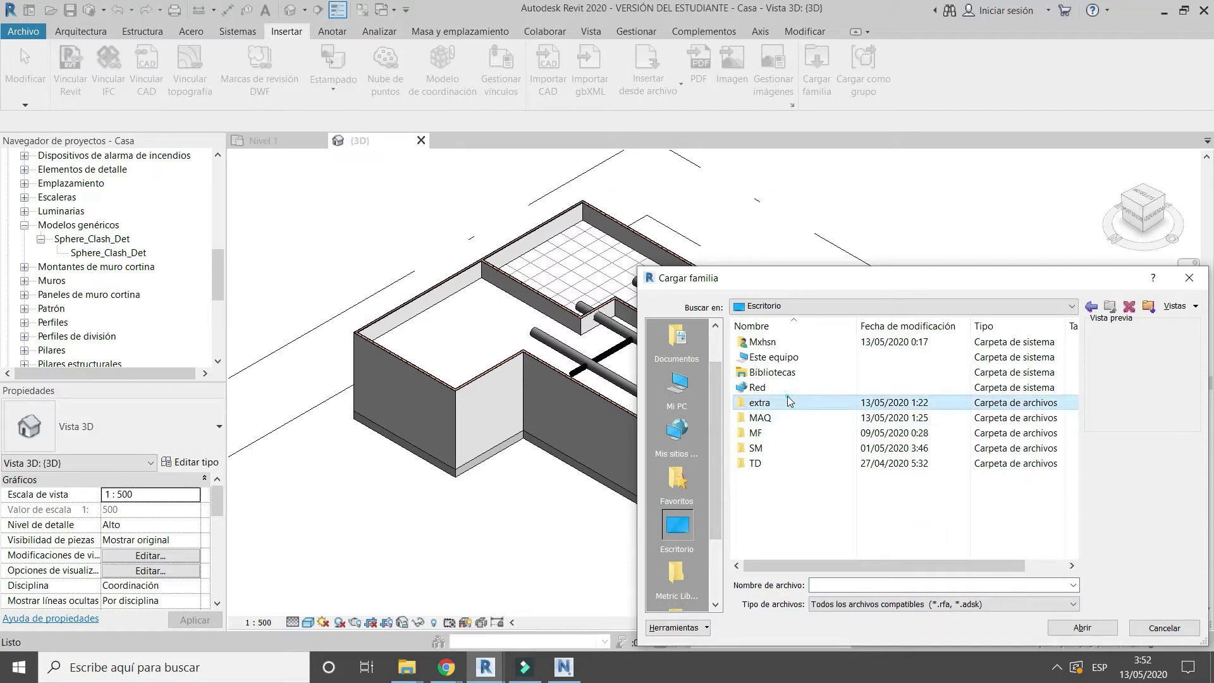
double_click(788, 403)
double_click(788, 358)
double_click(787, 373)
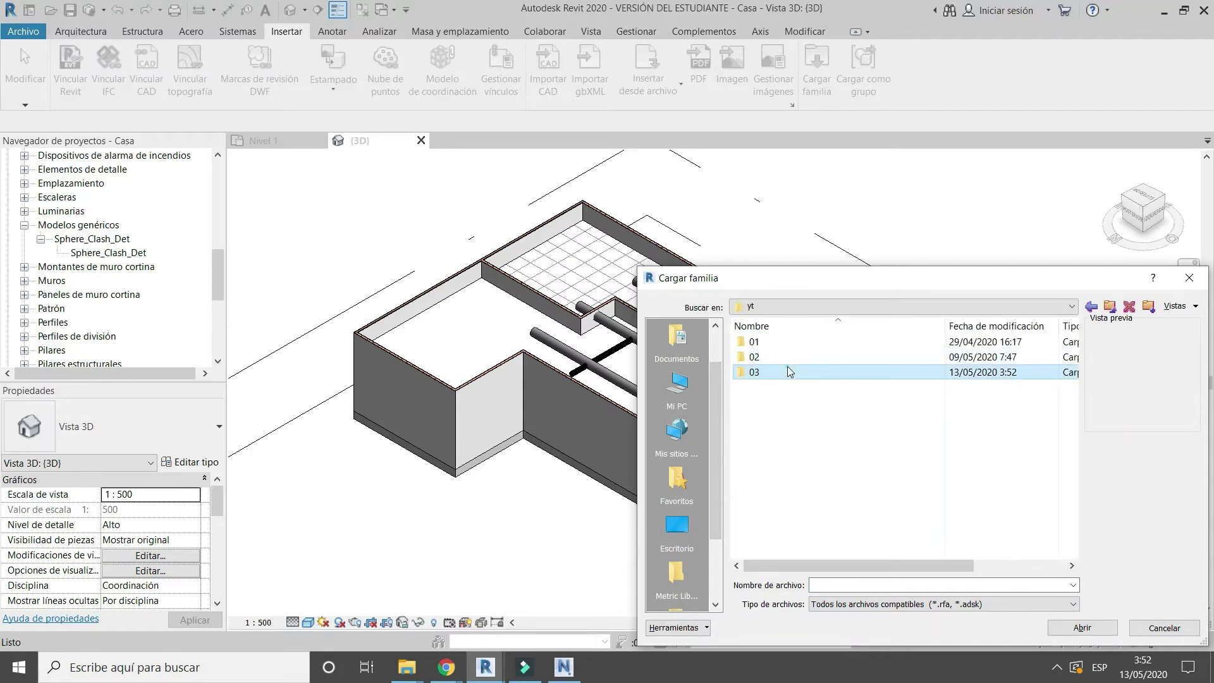
click(788, 358)
double_click(788, 358)
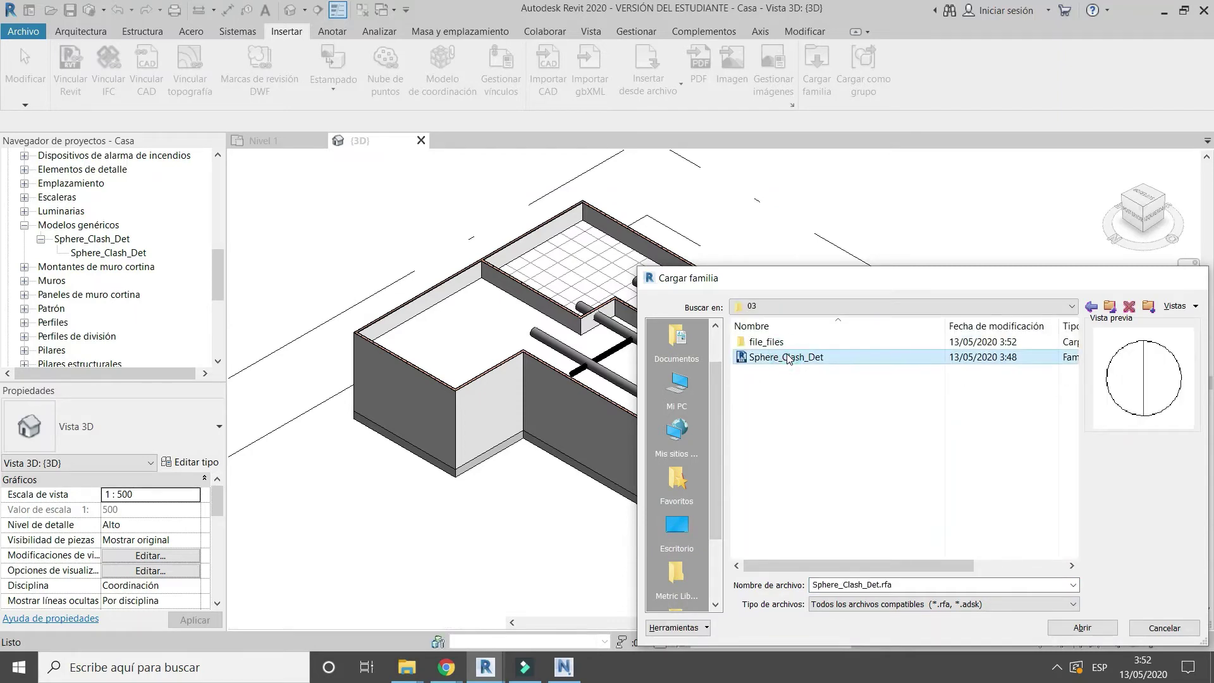
click(577, 336)
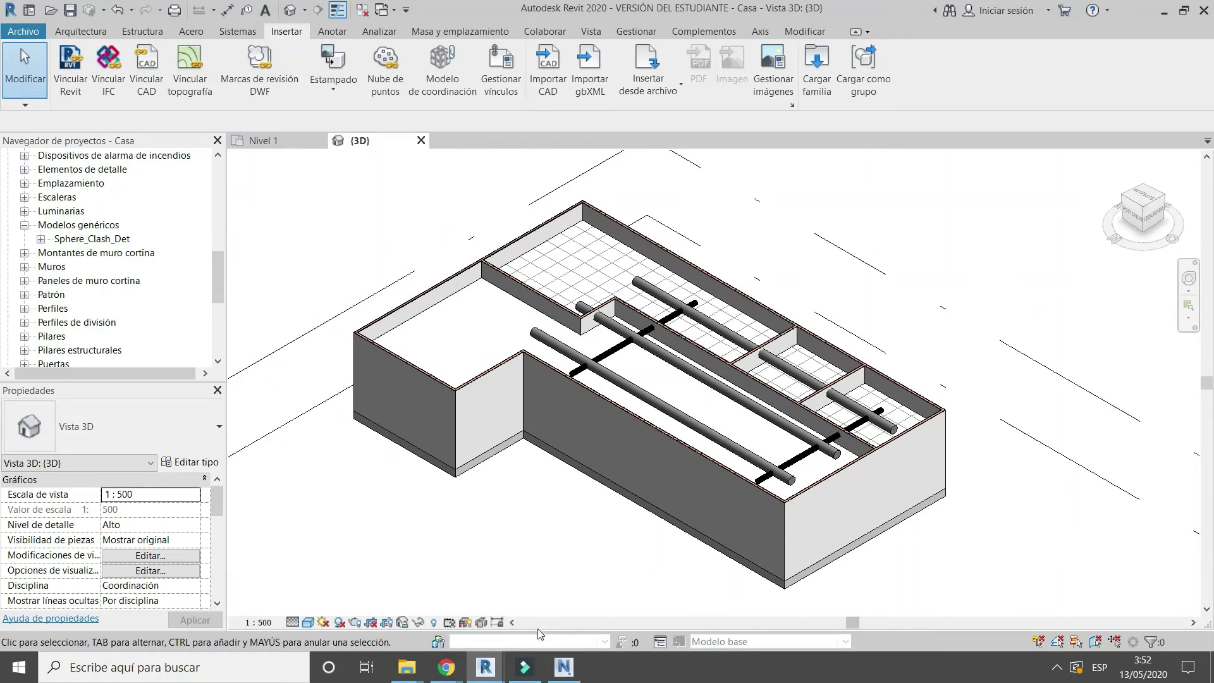
Open Navisworks.dyn in Dynamo and point its report file path to file.txt in folder 03.
mouse_move(485, 665)
click(601, 633)
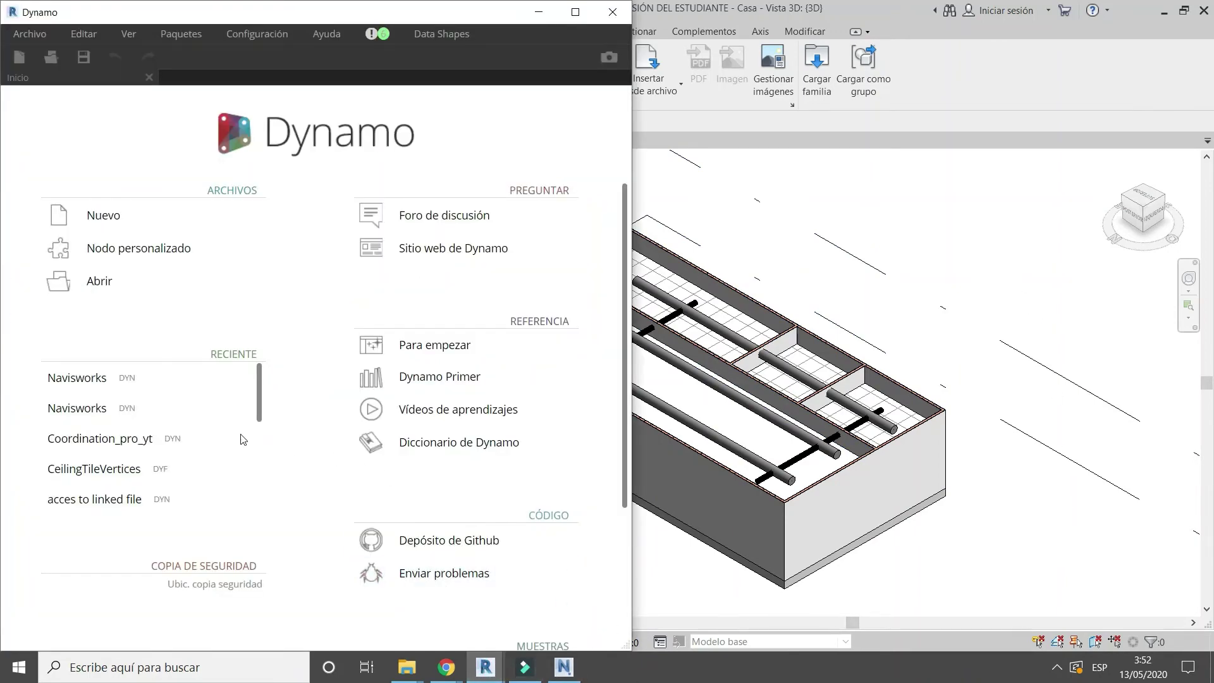
click(153, 381)
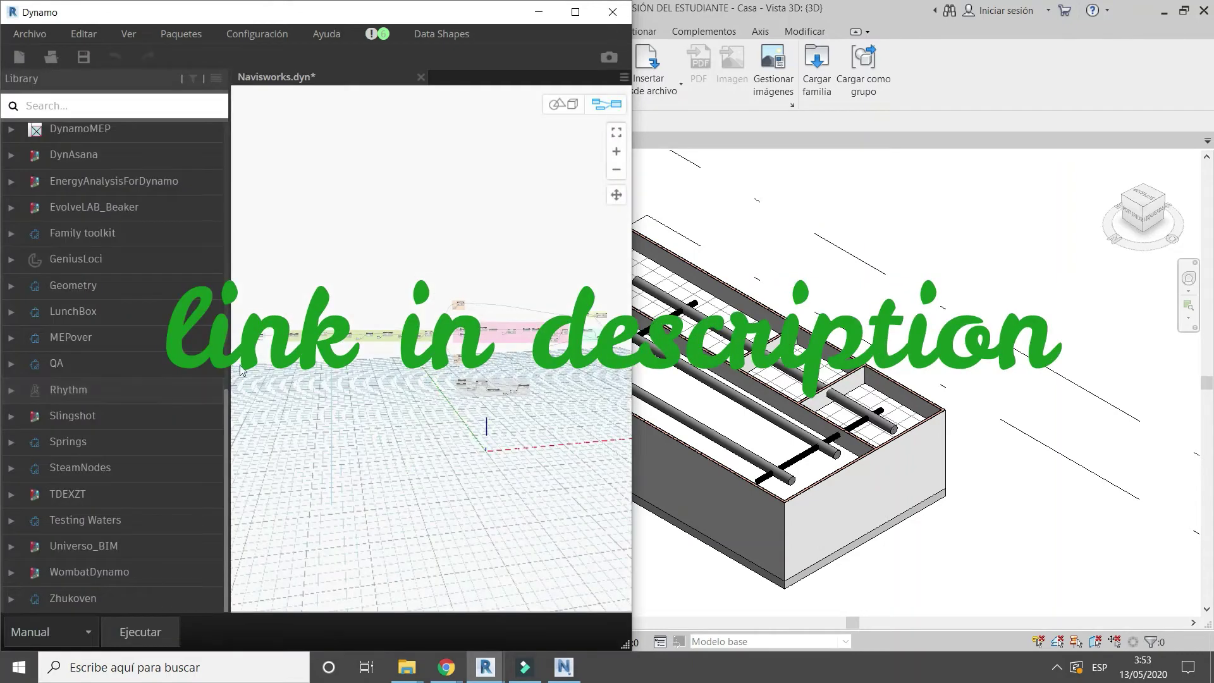
scroll(260, 339, up, 10)
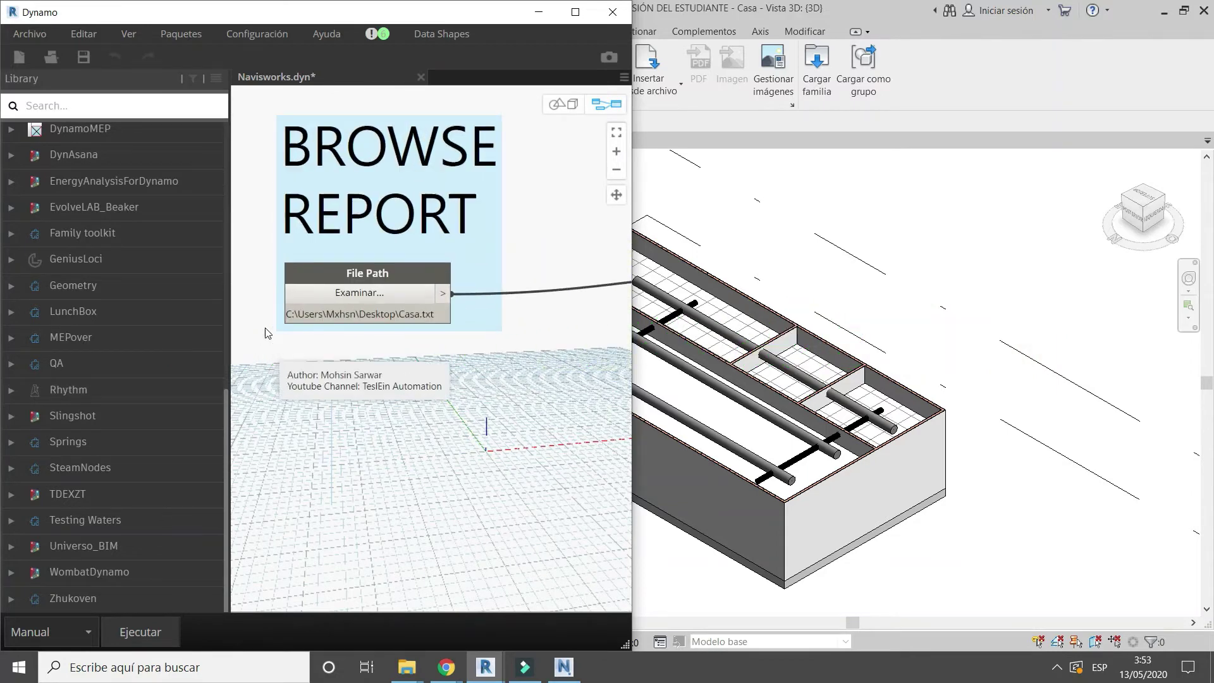
click(364, 290)
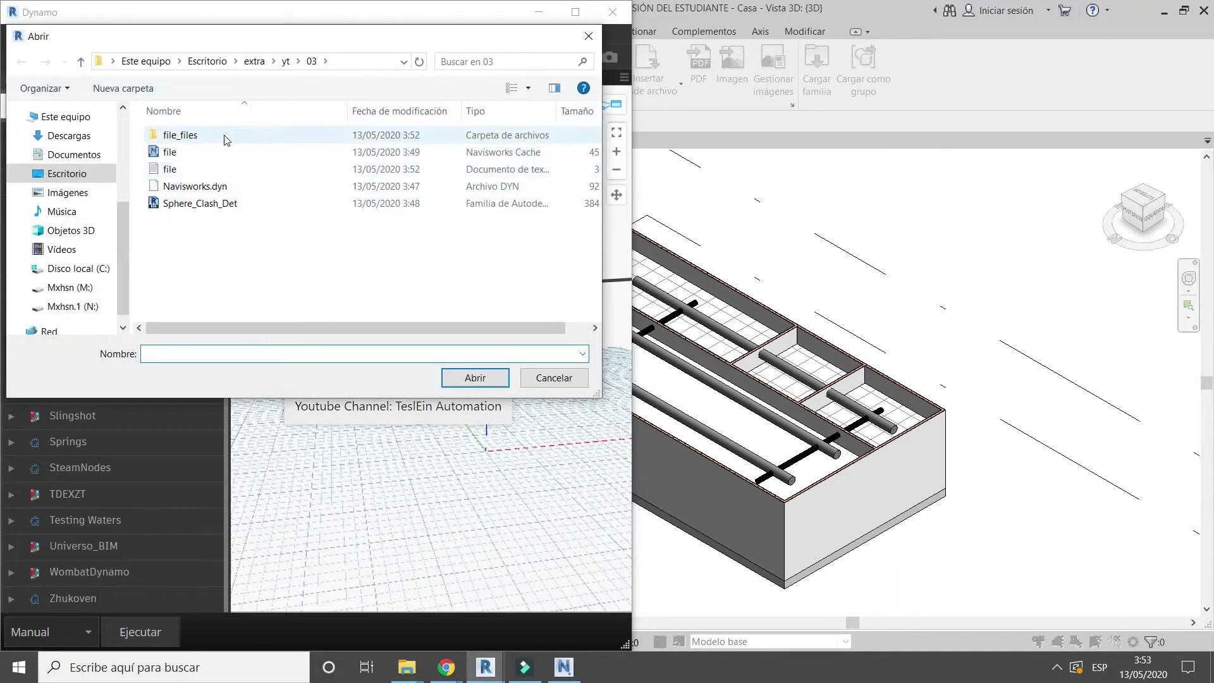
double_click(228, 170)
scroll(281, 394, down, 4)
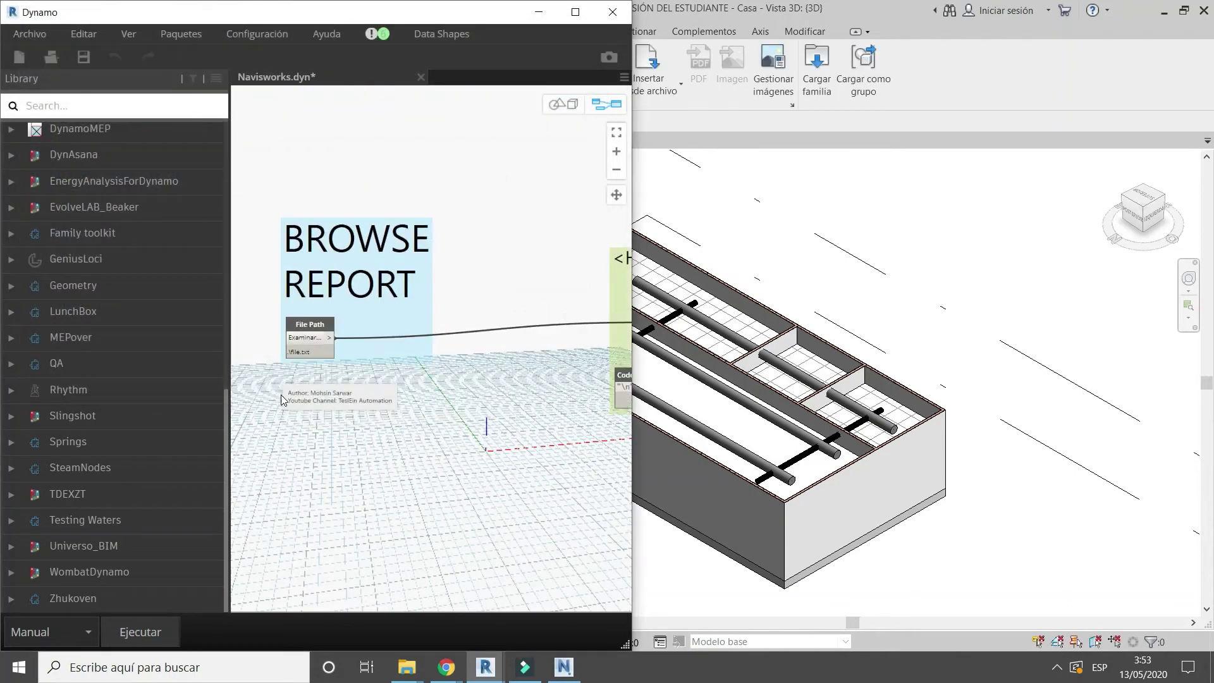
Pan to the Family Types node and confirm Sphere_Clash_Det:Sphere_Clash_Det is selected.
middle_drag(509, 443, 300, 443)
middle_drag(465, 453, 496, 502)
scroll(496, 506, down, 5)
middle_drag(492, 433, 365, 359)
scroll(366, 359, up, 3)
scroll(430, 380, down, 5)
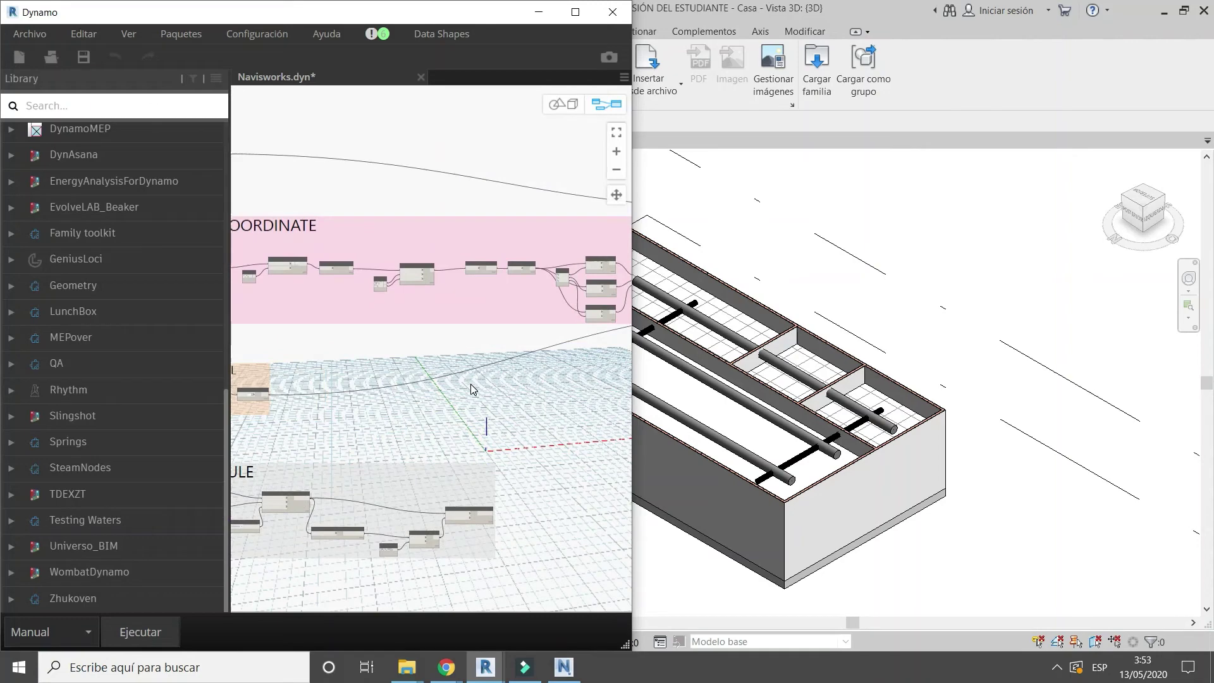
scroll(536, 307, up, 5)
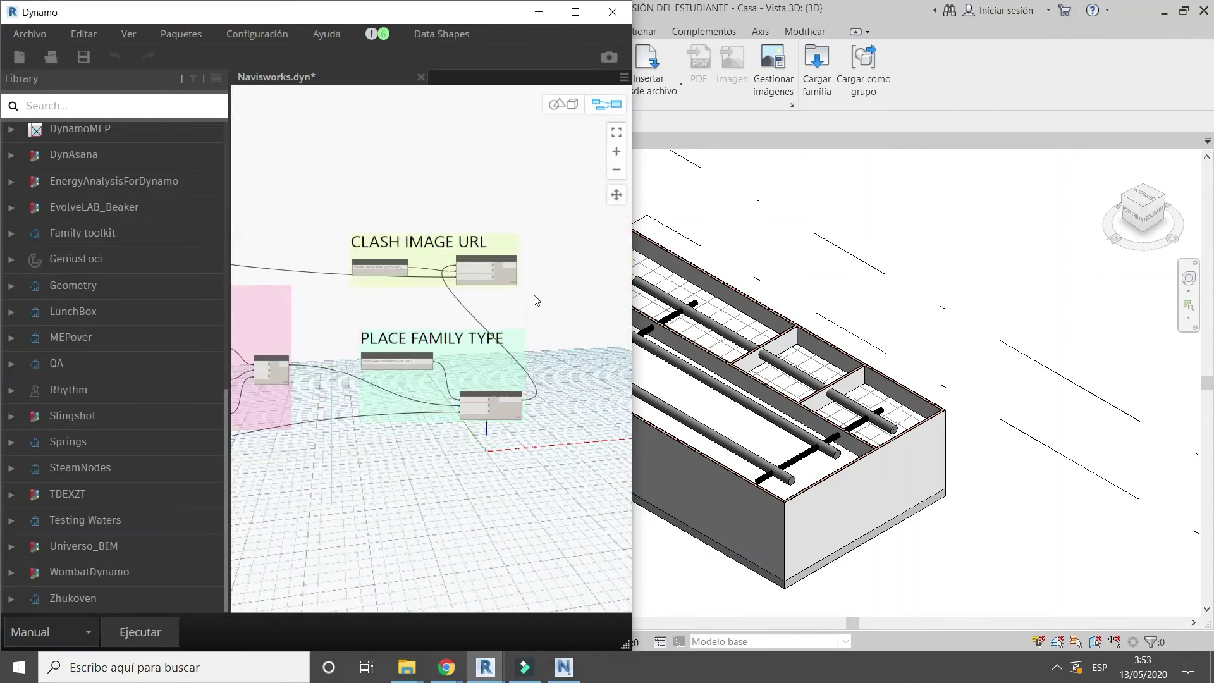
scroll(350, 383, up, 5)
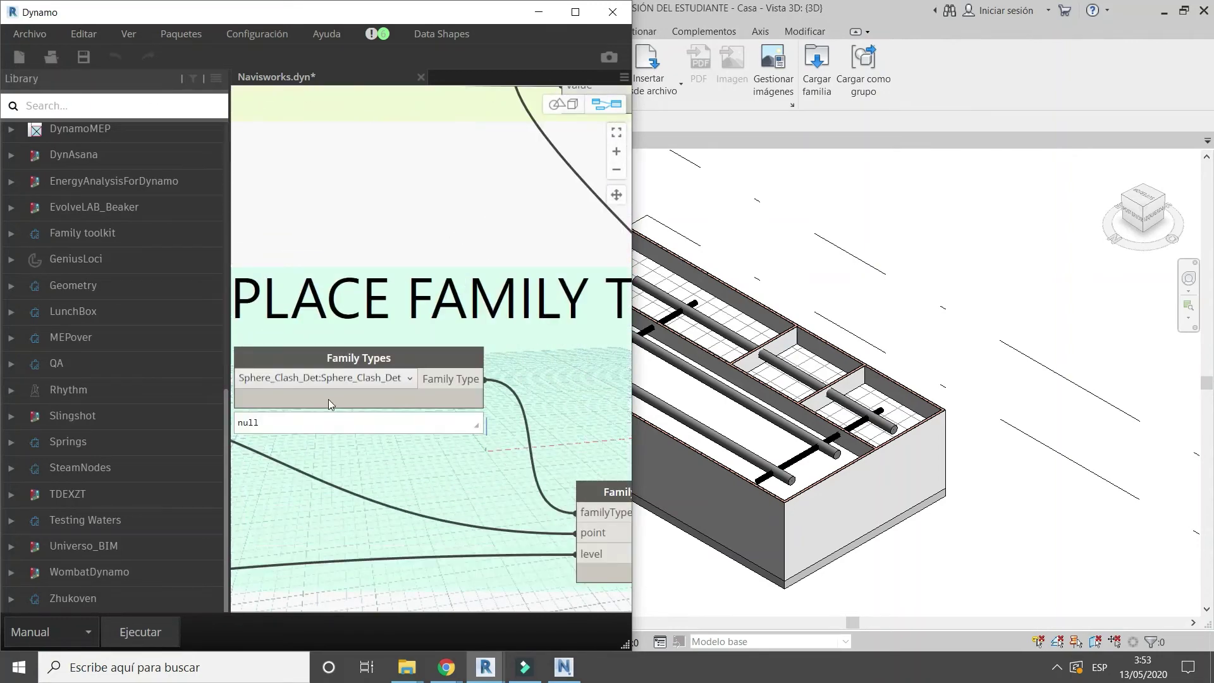
click(429, 324)
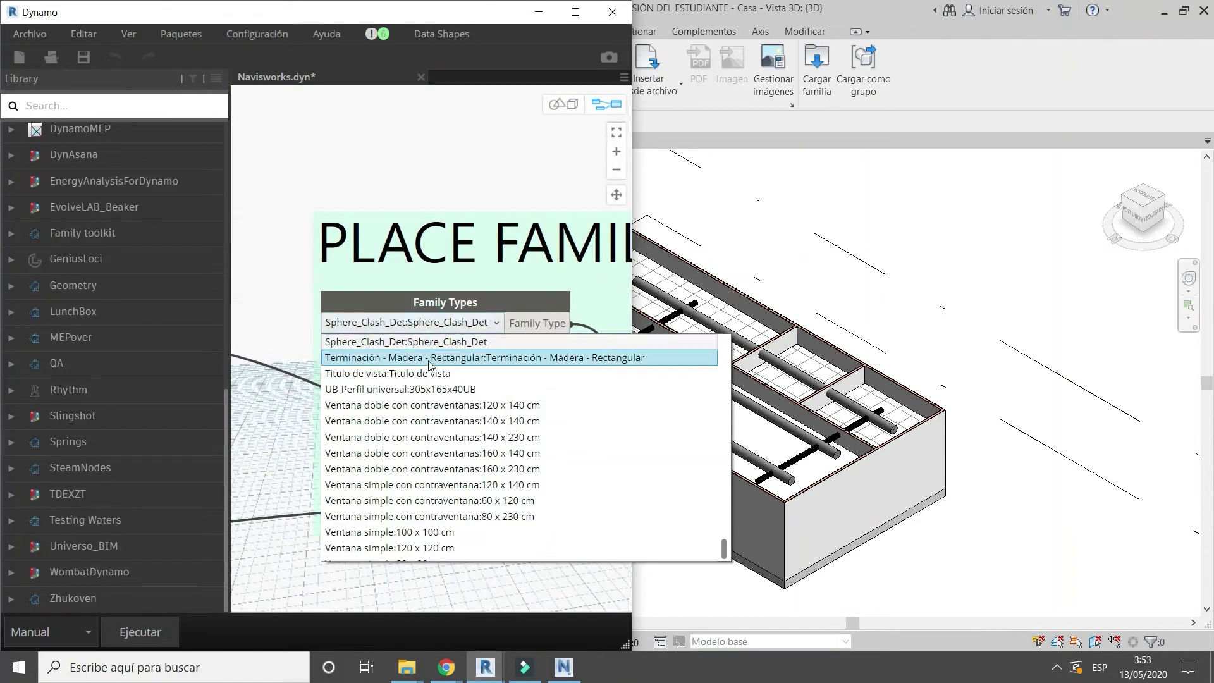
click(437, 344)
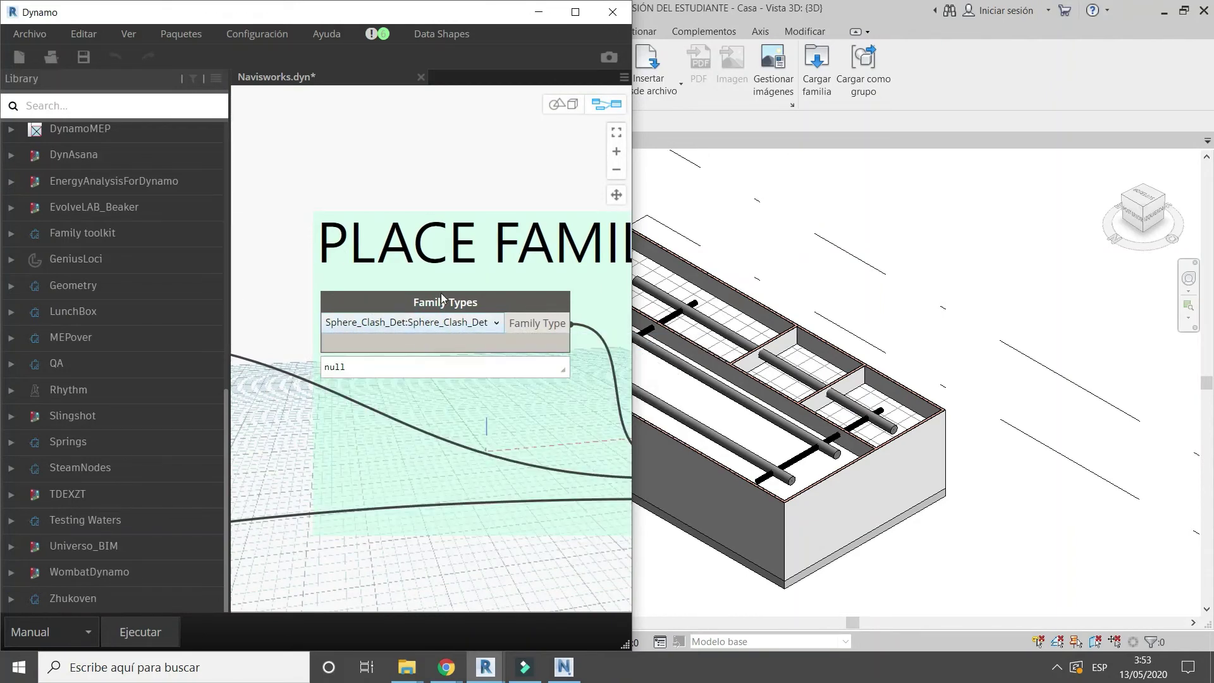
Zoom the graph to fit, narrow the Dynamo window and collapse the Library panel.
scroll(346, 209, down, 5)
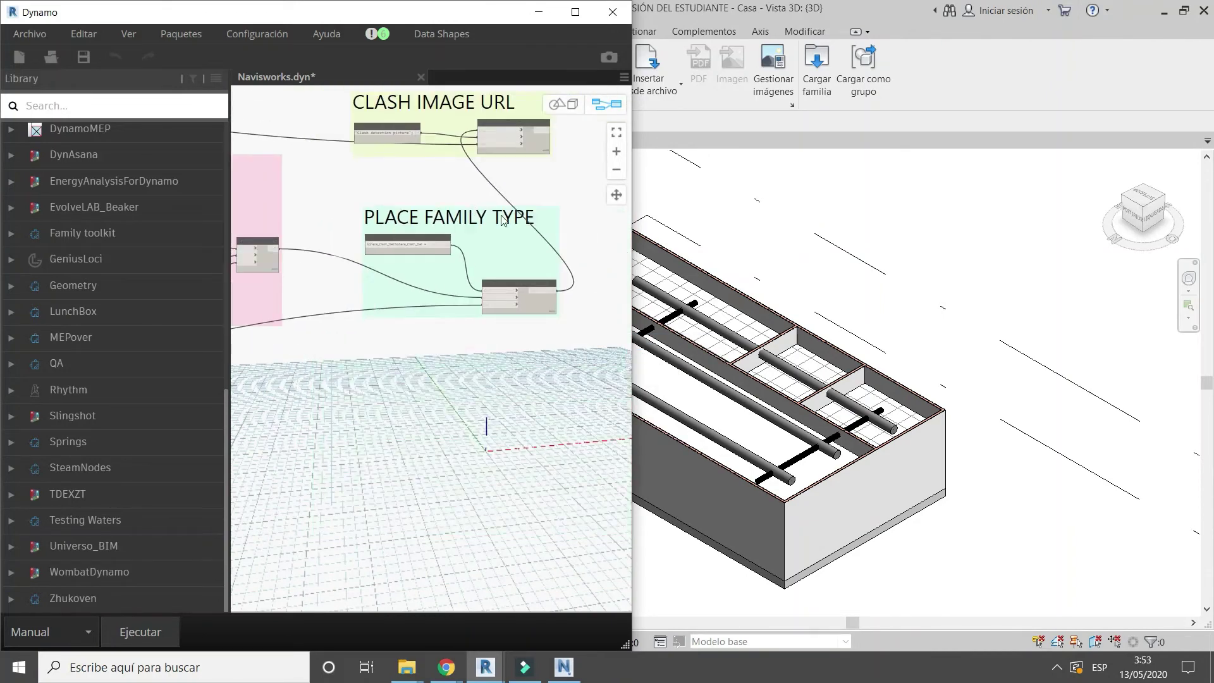
click(615, 133)
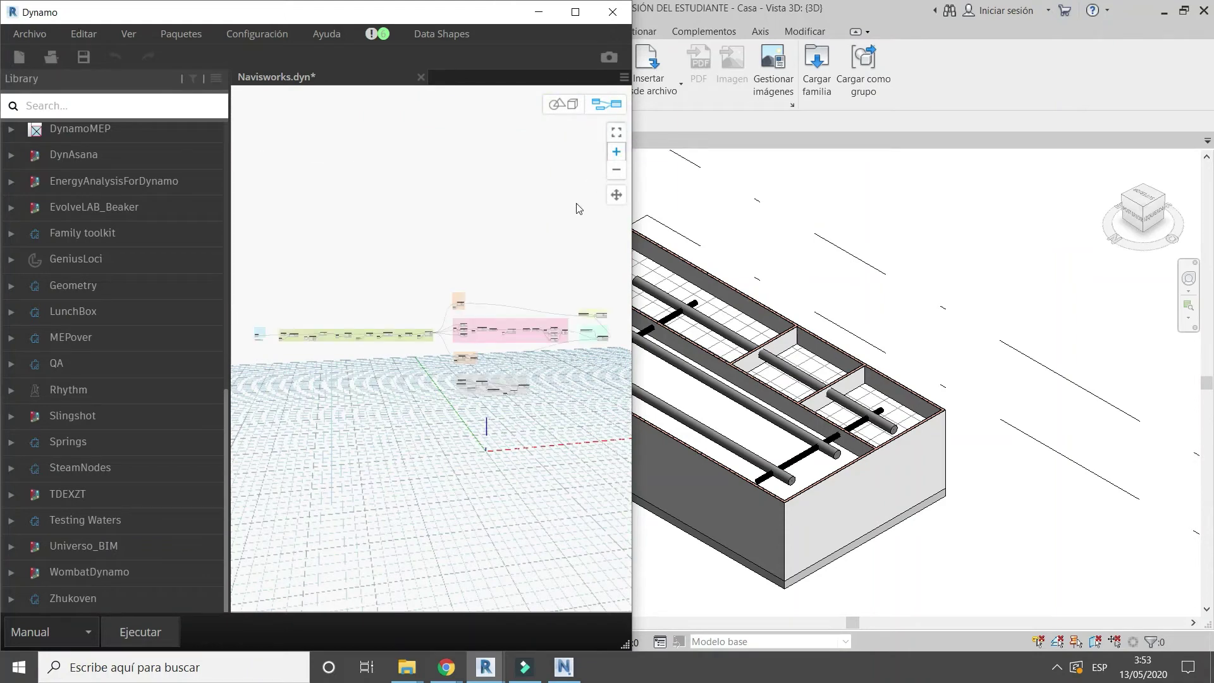
scroll(1042, 281, down, 2)
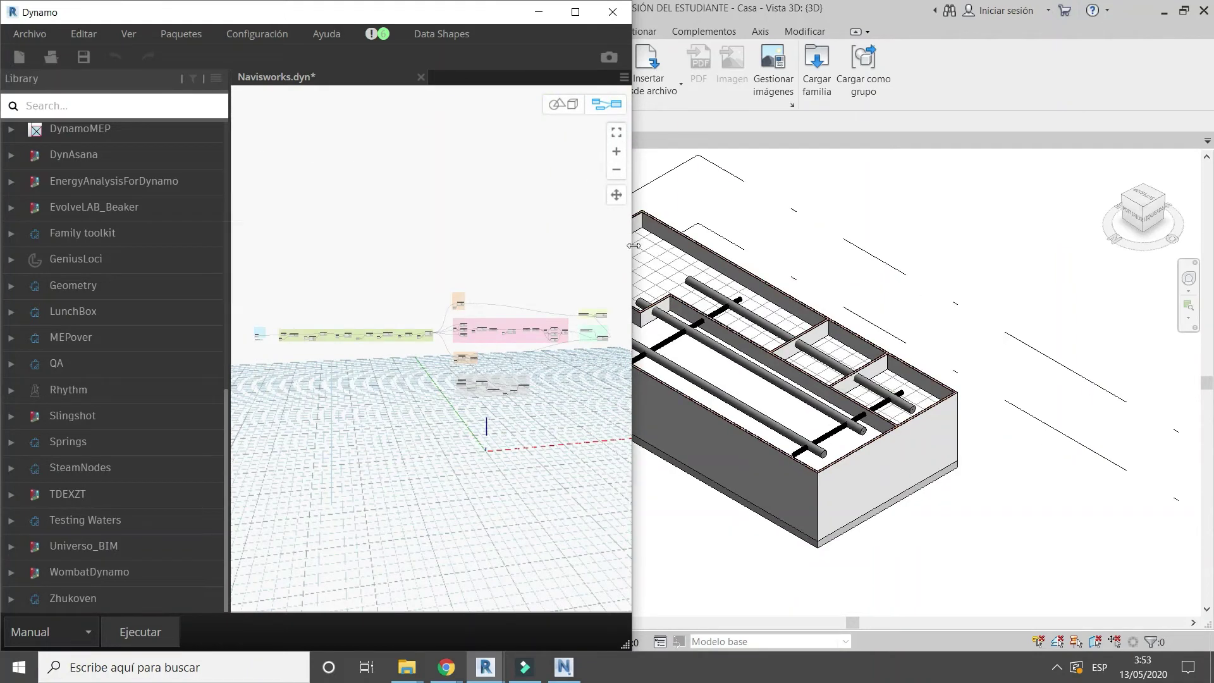
drag(634, 245, 442, 250)
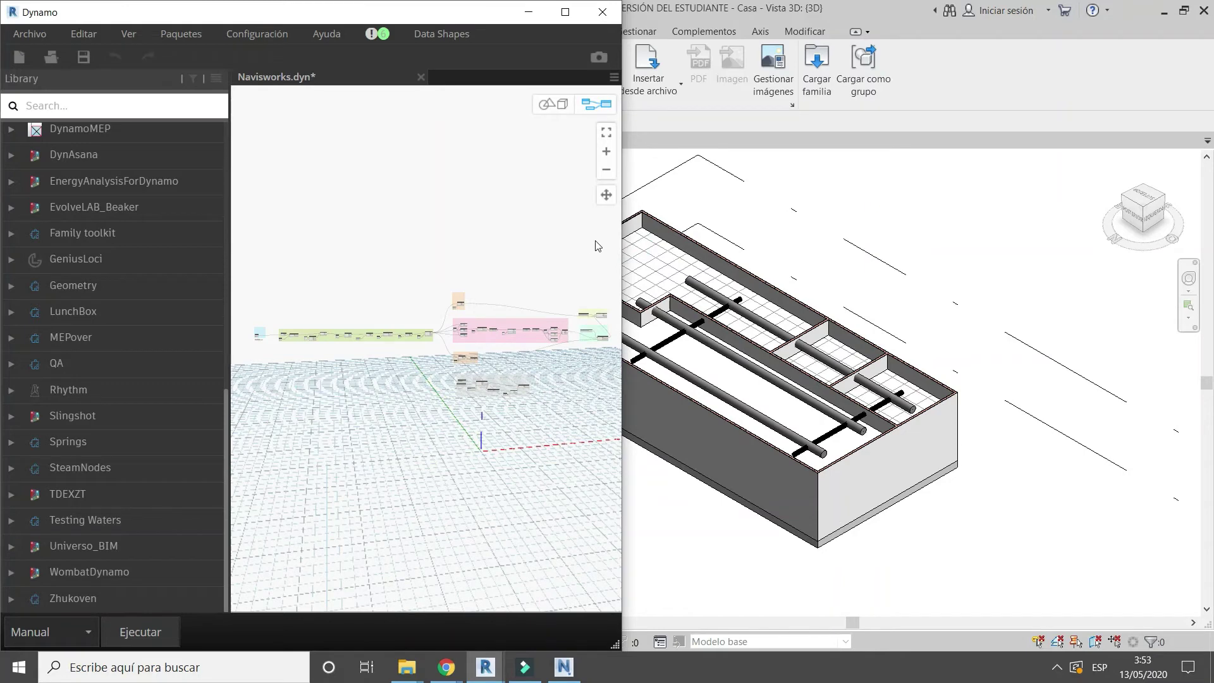
click(10, 147)
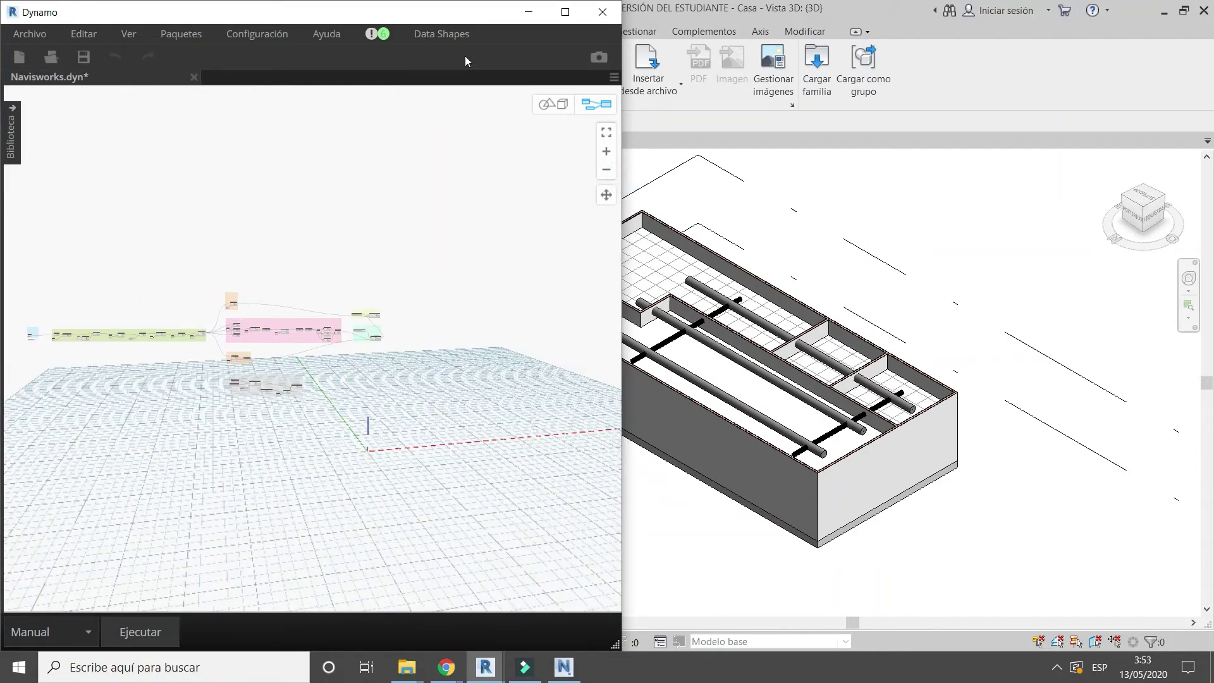
scroll(984, 279, down, 2)
scroll(629, 392, up, 3)
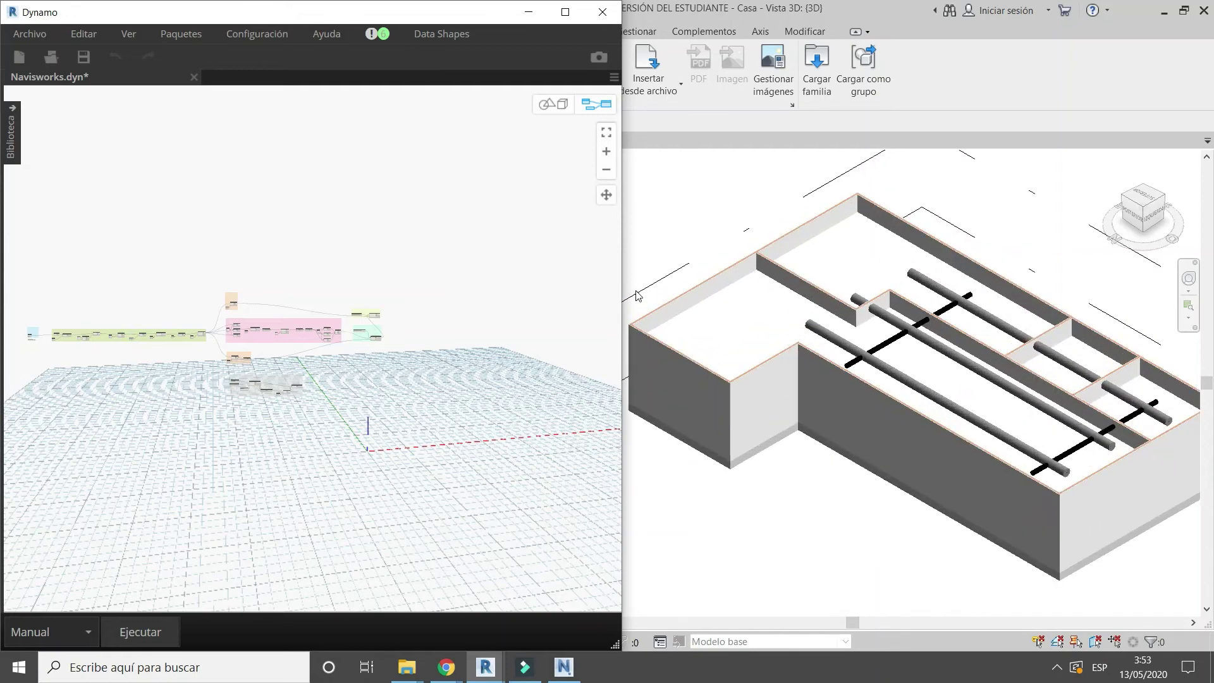
Run the Dynamo graph, then minimize Dynamo and inspect the placed spheres in Revit's 3D view.
click(146, 631)
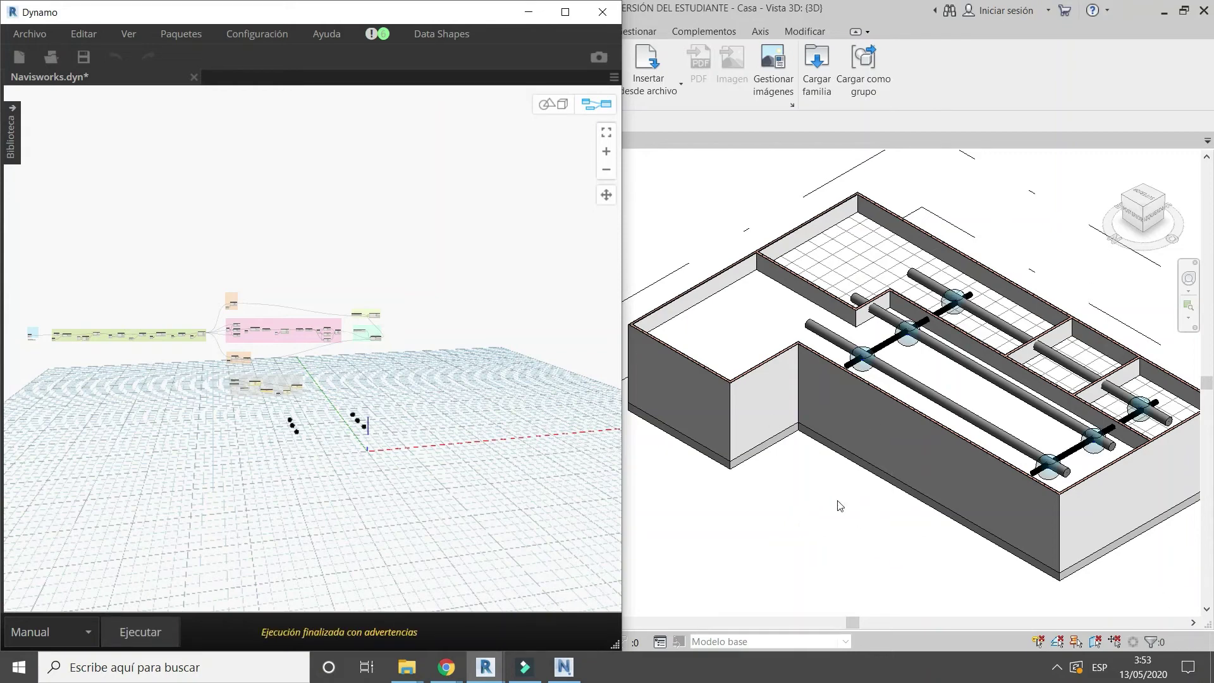
click(530, 13)
scroll(424, 297, down, 3)
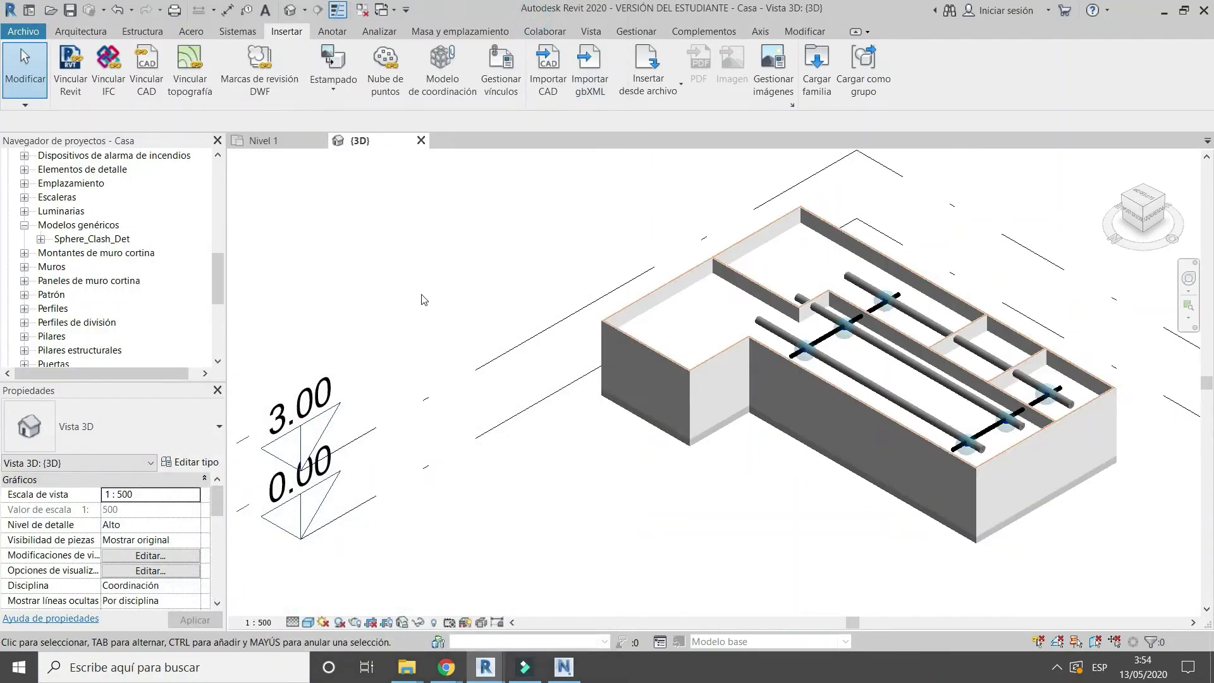
scroll(898, 294, up, 2)
scroll(655, 587, up, 2)
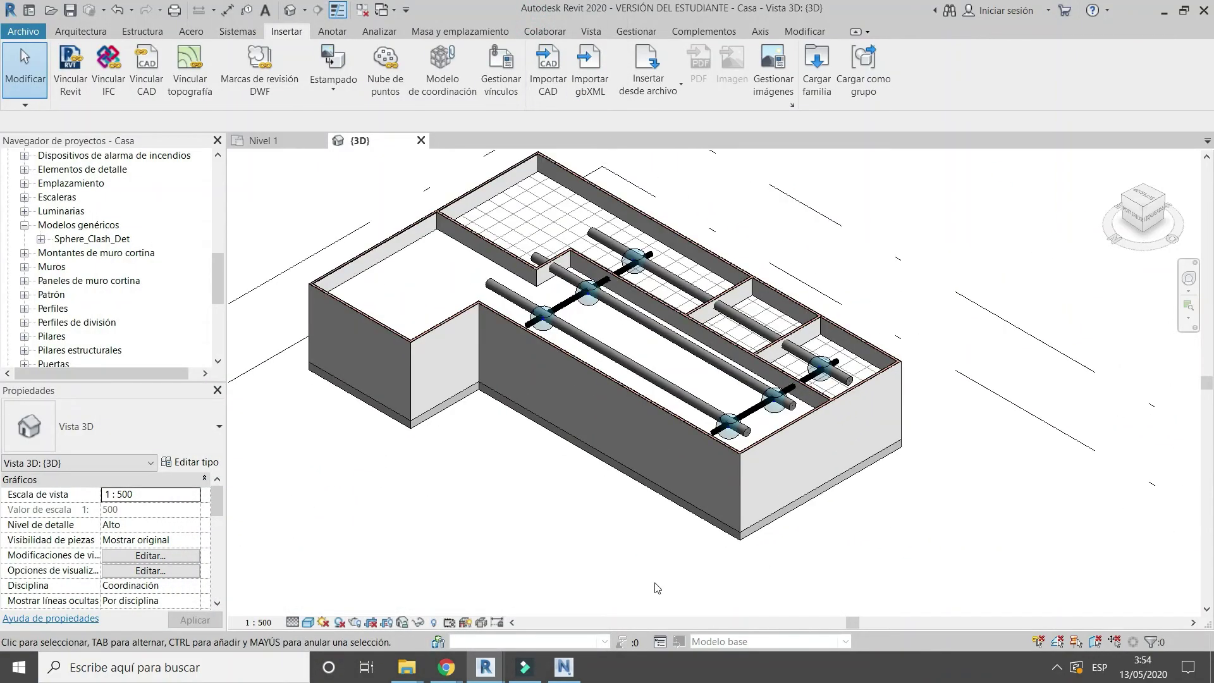
middle_drag(621, 522, 634, 548)
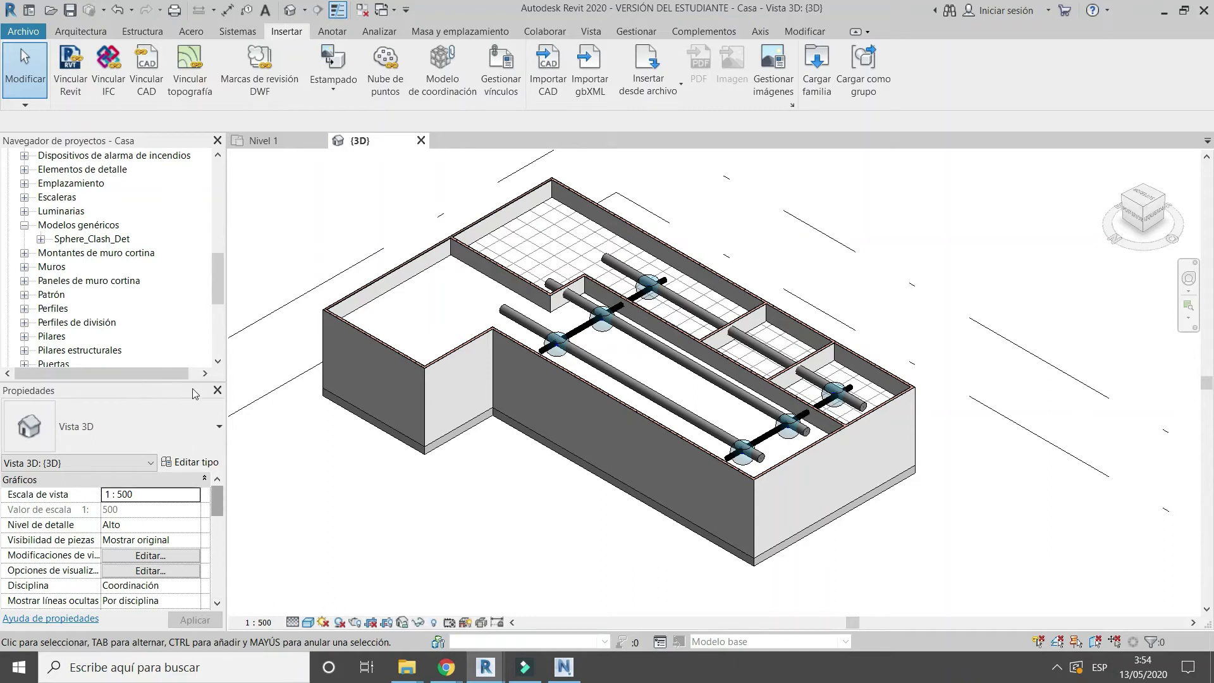
Open the Clash Detection Report schedule and highlight its first sphere in the Nivel 1 plan.
scroll(156, 337, down, 4)
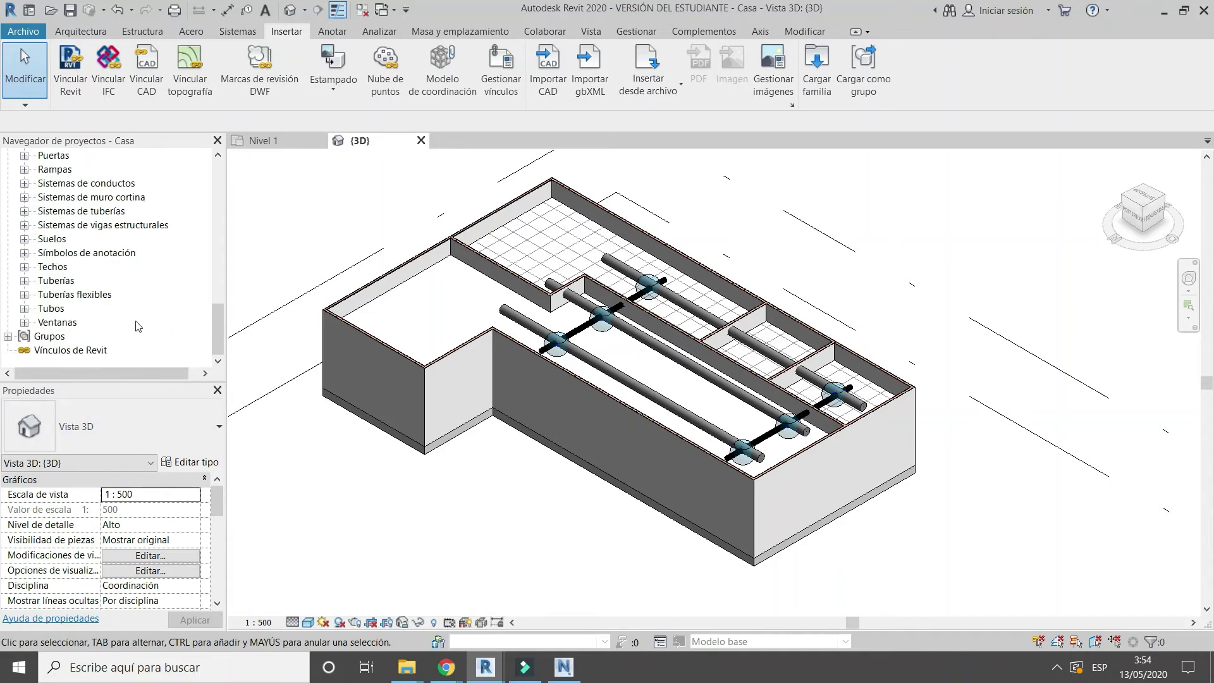
scroll(138, 326, up, 2)
scroll(138, 327, up, 6)
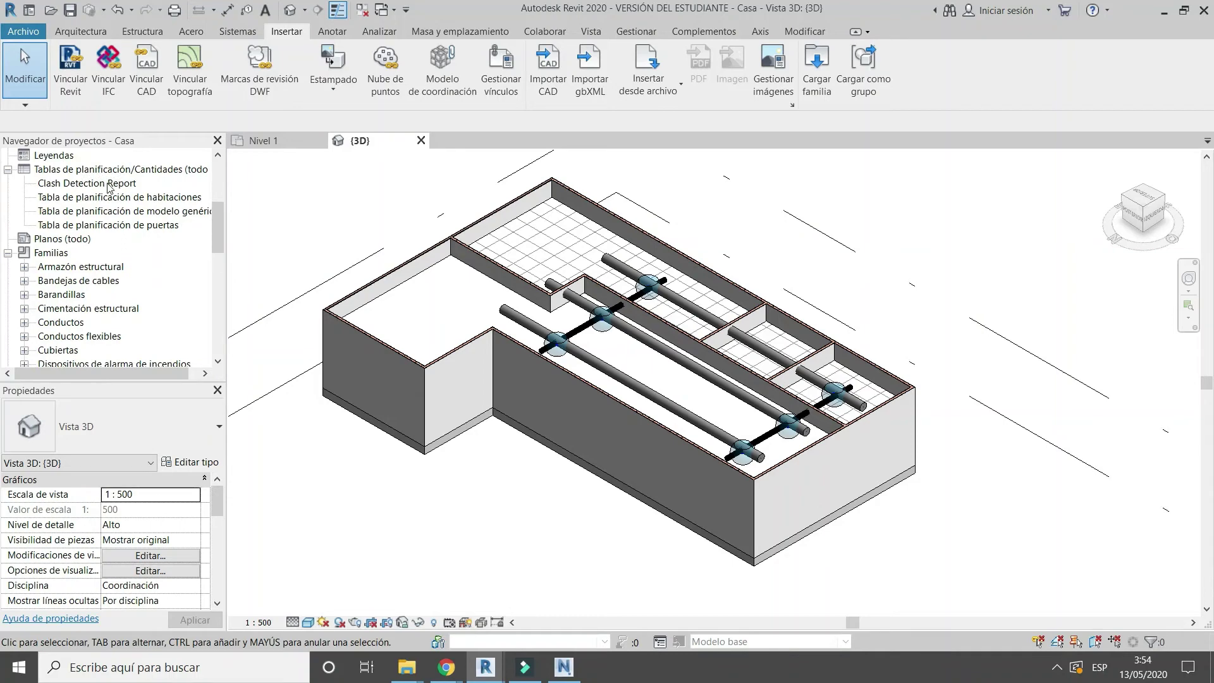
double_click(100, 185)
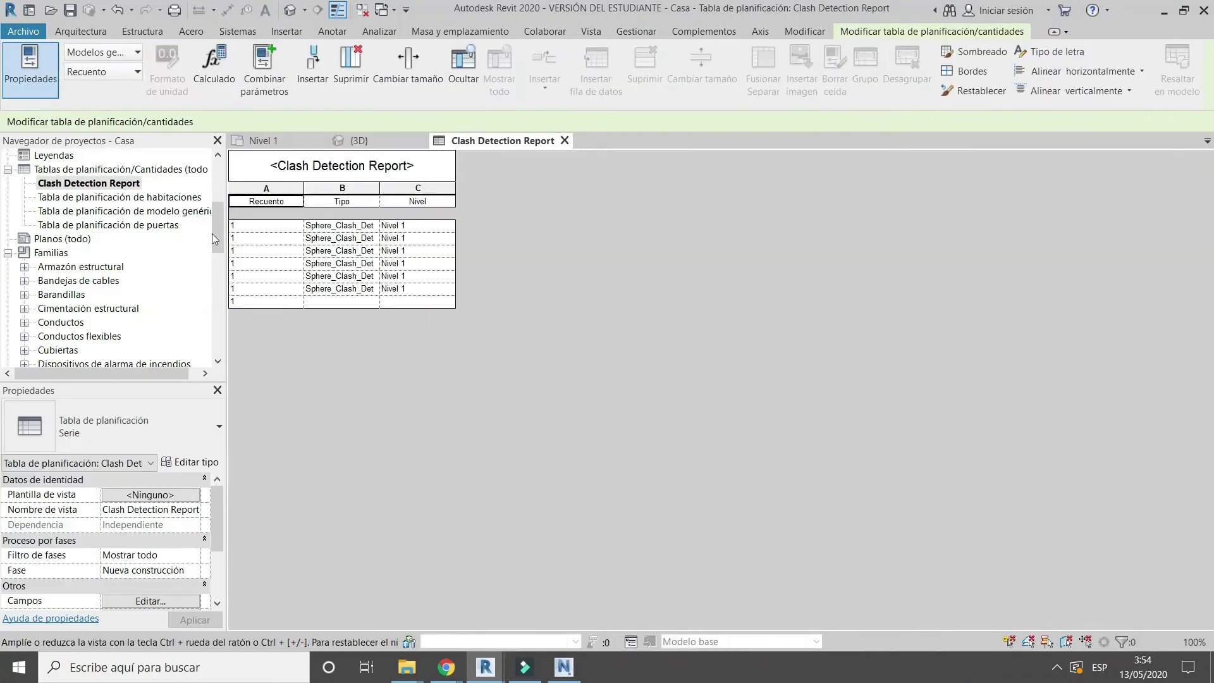
click(341, 225)
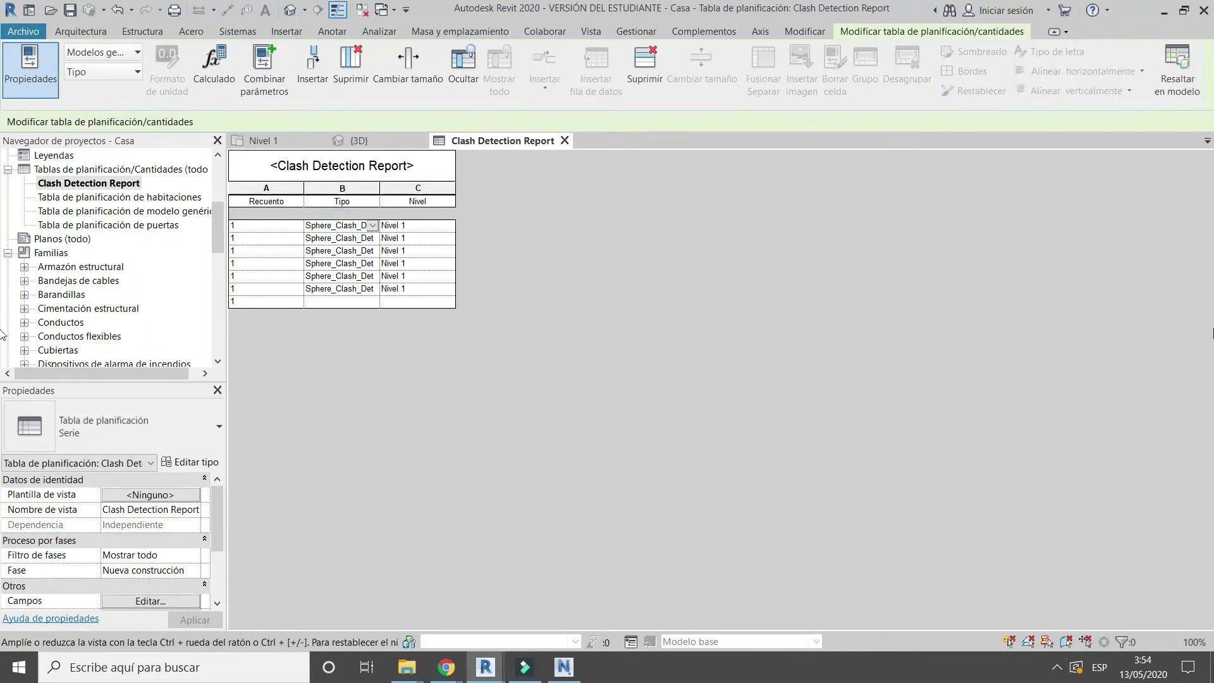
click(1177, 76)
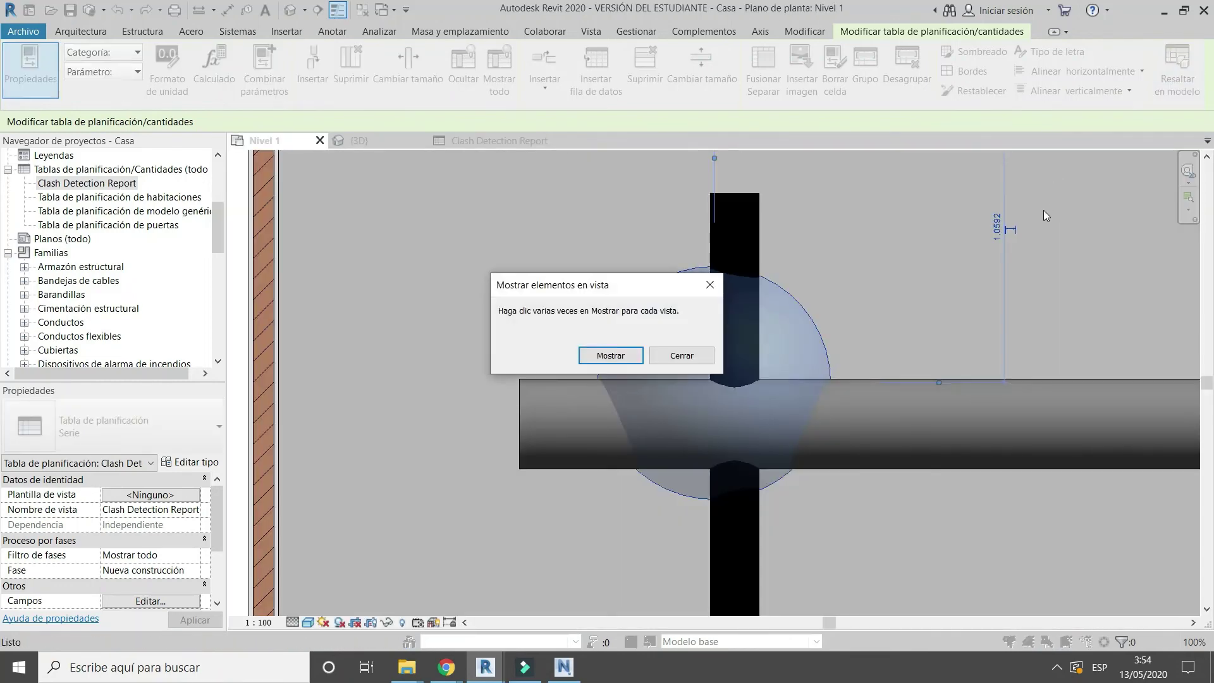
click(681, 355)
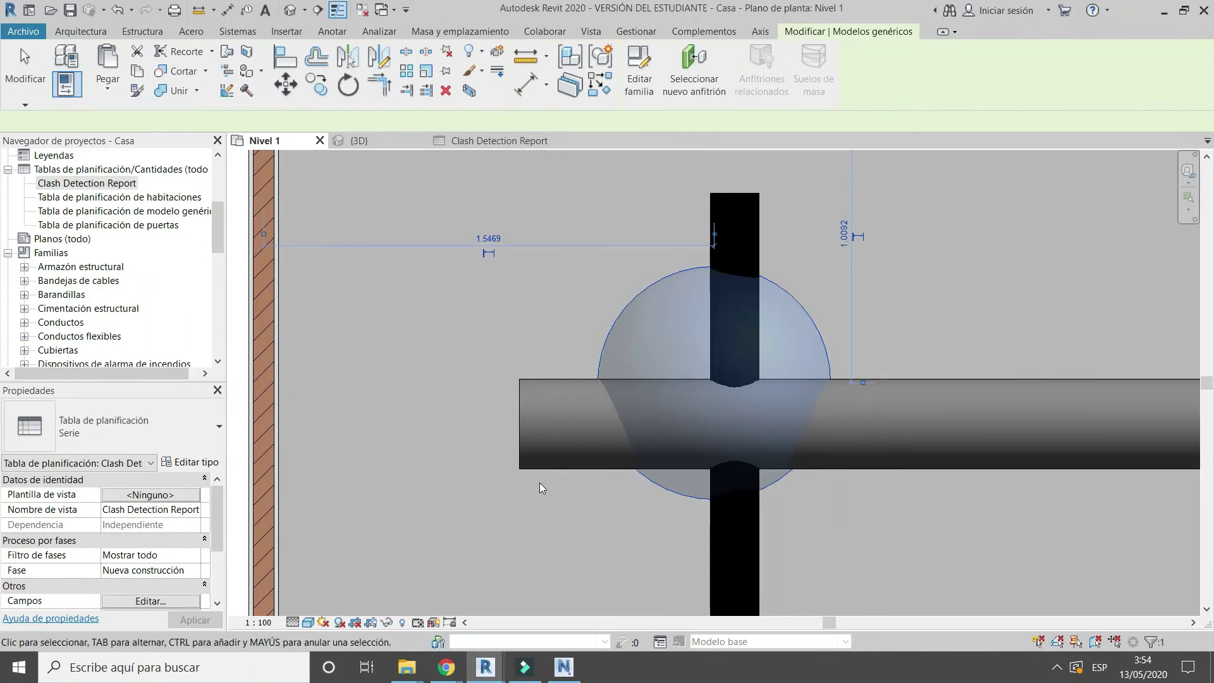